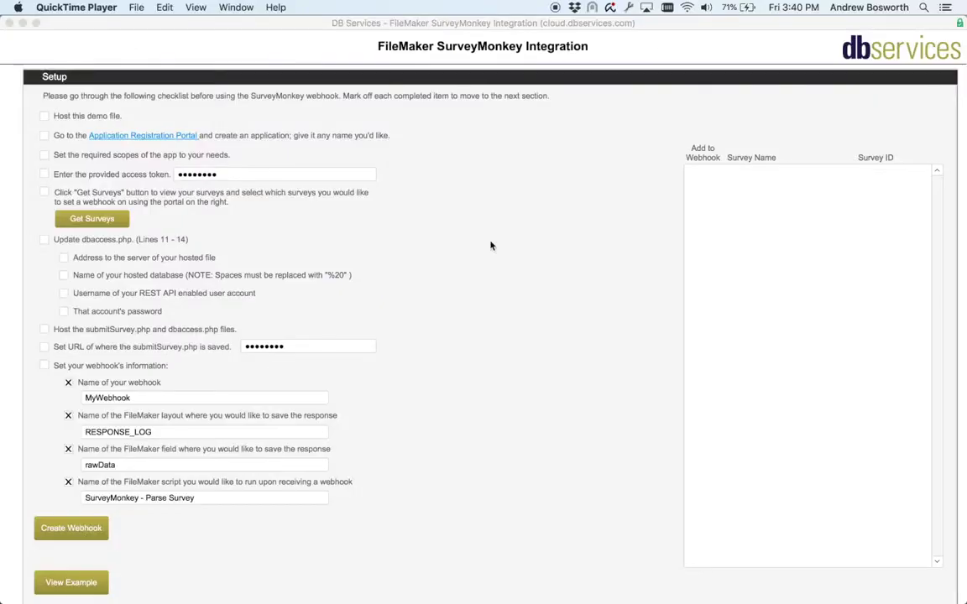
# Tick 'Host this demo file' in the FileMaker checklist and follow the Application Registration Portal link
pyautogui.click(490, 245)
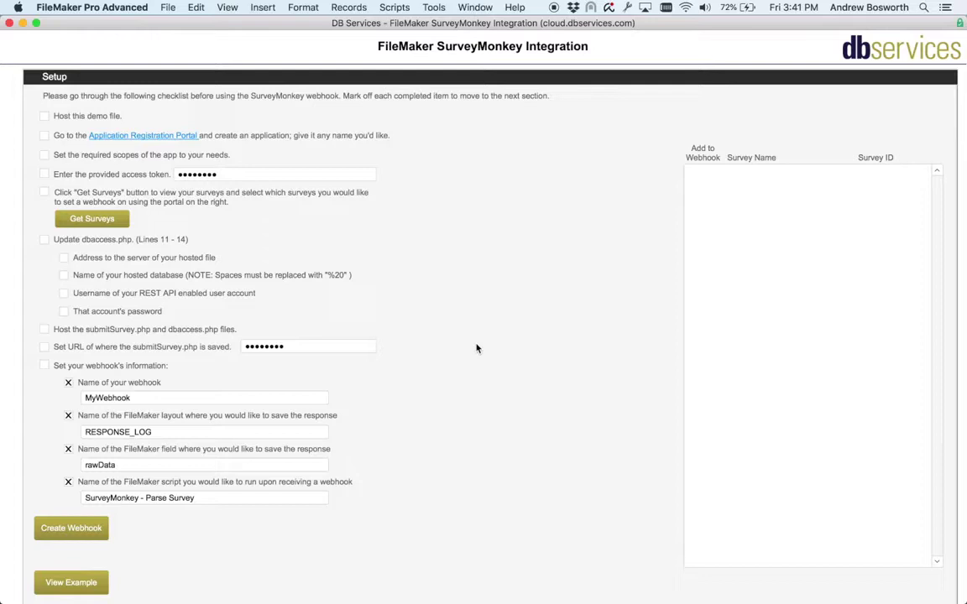
pyautogui.rightClick(436, 140)
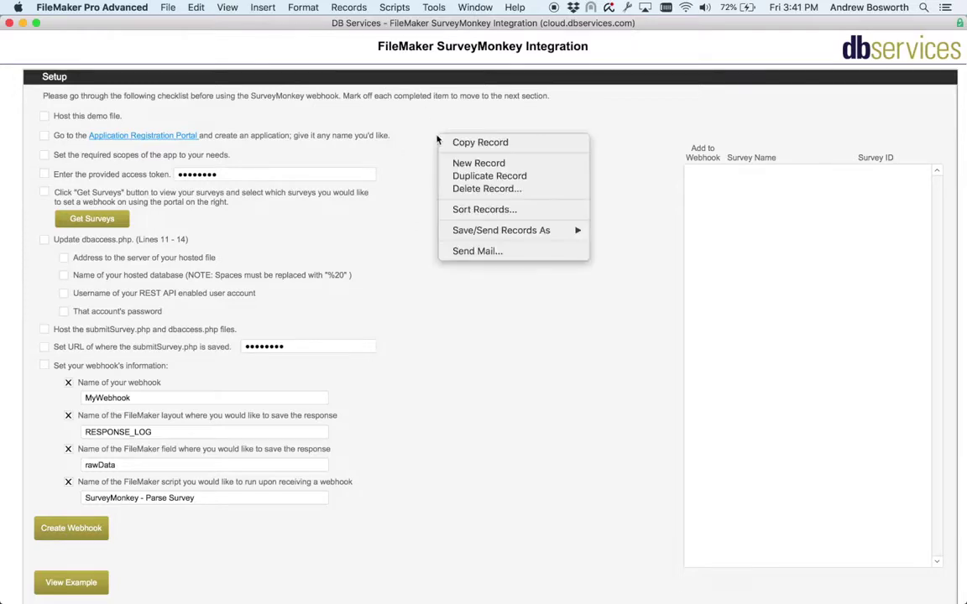
pyautogui.click(380, 114)
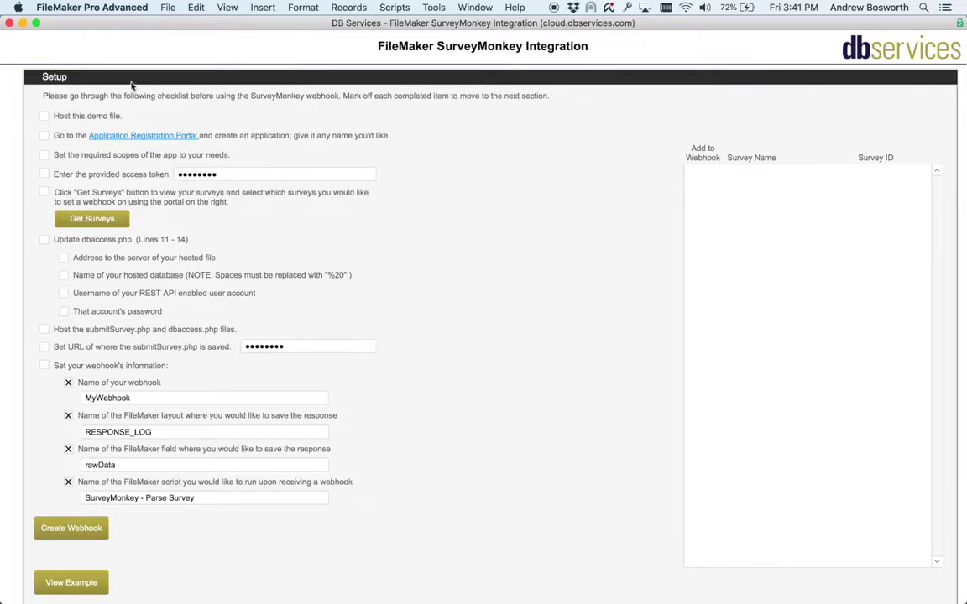
pyautogui.click(44, 116)
pyautogui.click(178, 135)
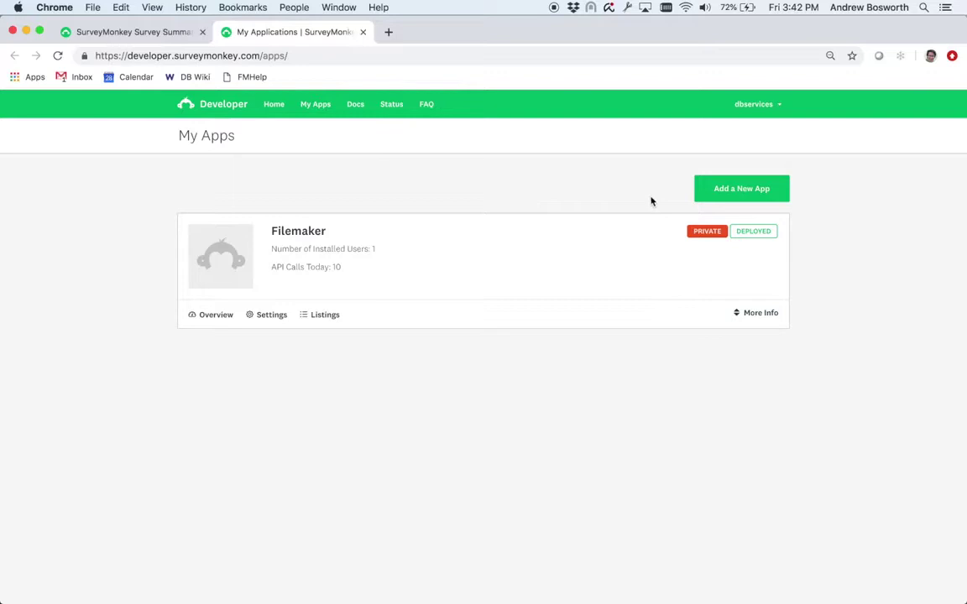
# Add a new Private App nicknamed 'Filemaker 2' in SurveyMonkey Developer
pyautogui.click(719, 200)
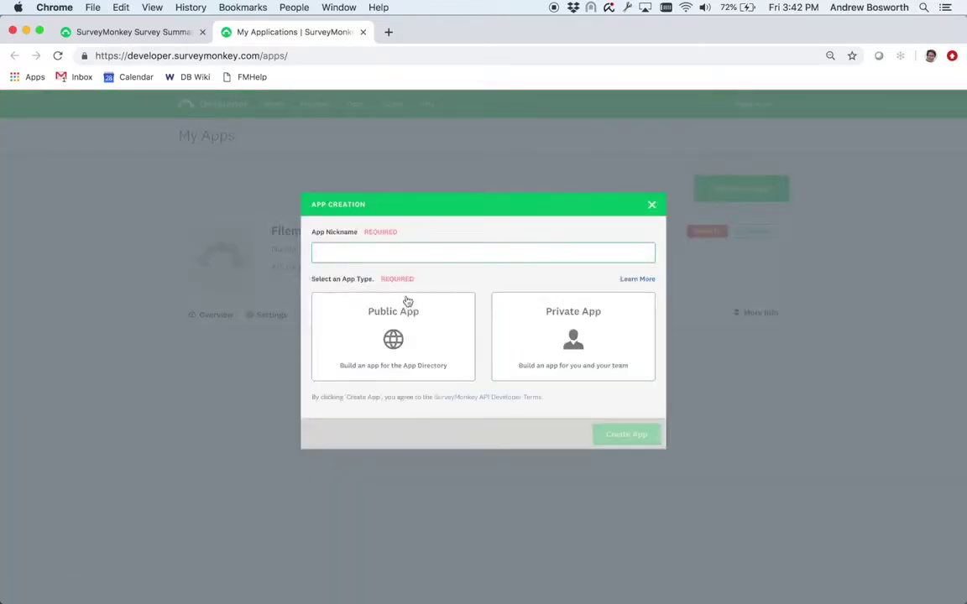
pyautogui.click(537, 336)
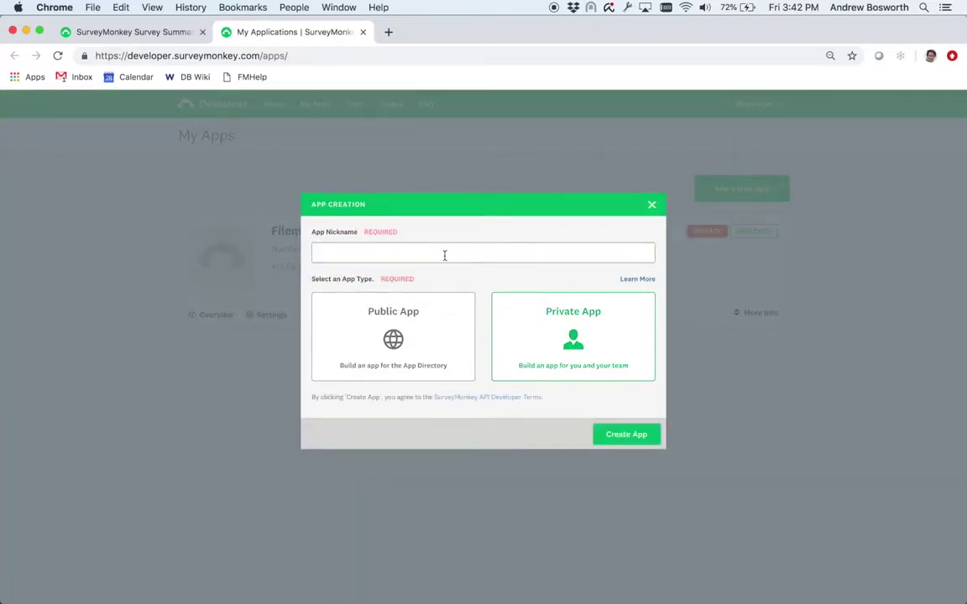
pyautogui.write('Filem')
pyautogui.write('aker 2')
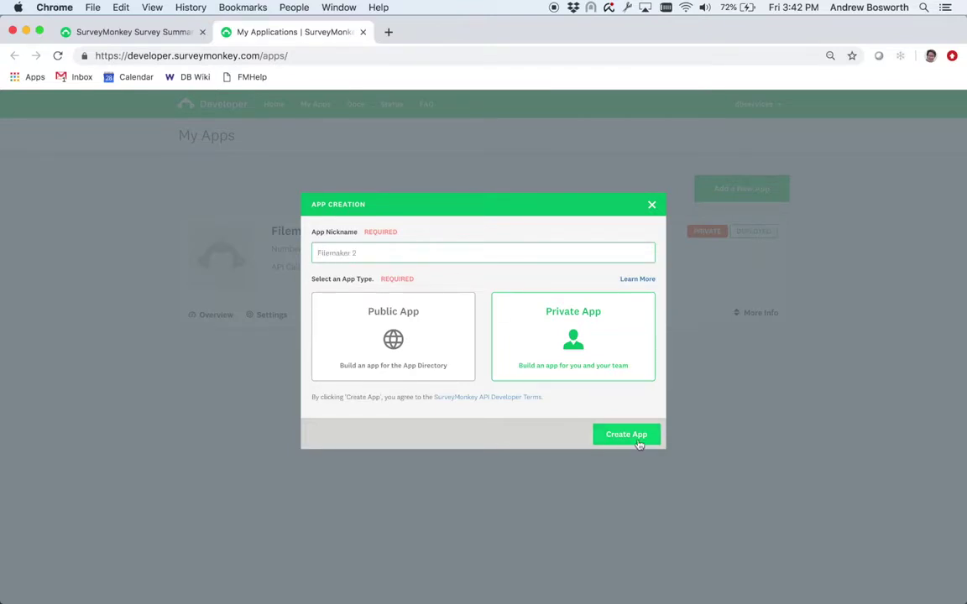
pyautogui.click(637, 442)
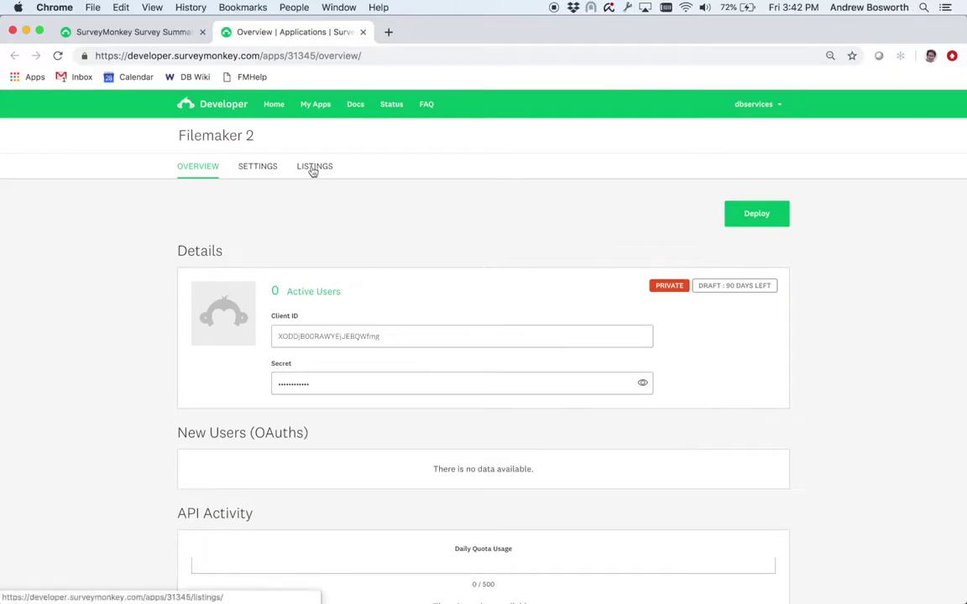
# Require the Responses, Response Details, Surveys, Collectors, Webhooks and Create/Modify Webhooks scopes and update them
pyautogui.click(259, 167)
pyautogui.scroll(-5, 424, 250)
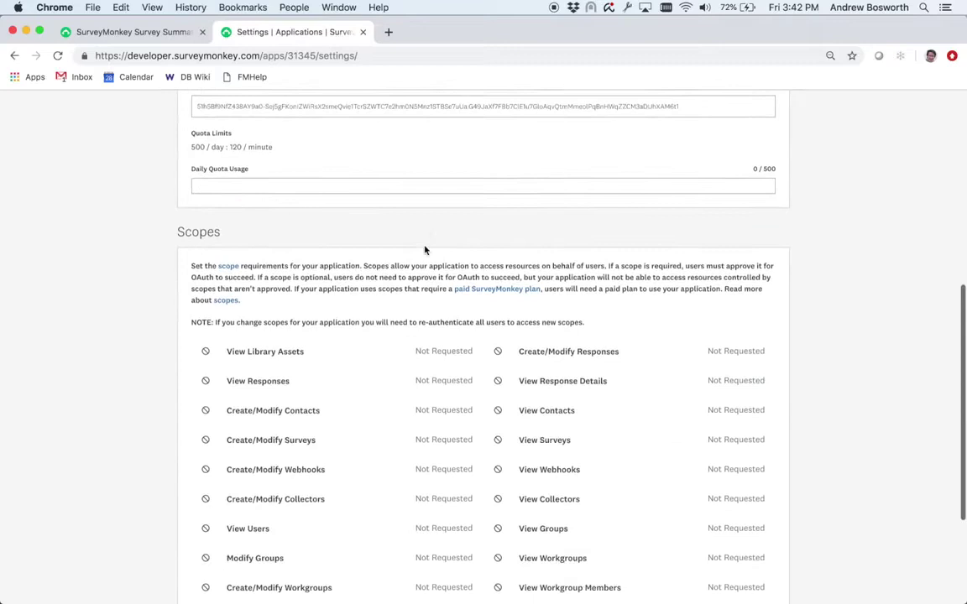
pyautogui.scroll(-3, 425, 250)
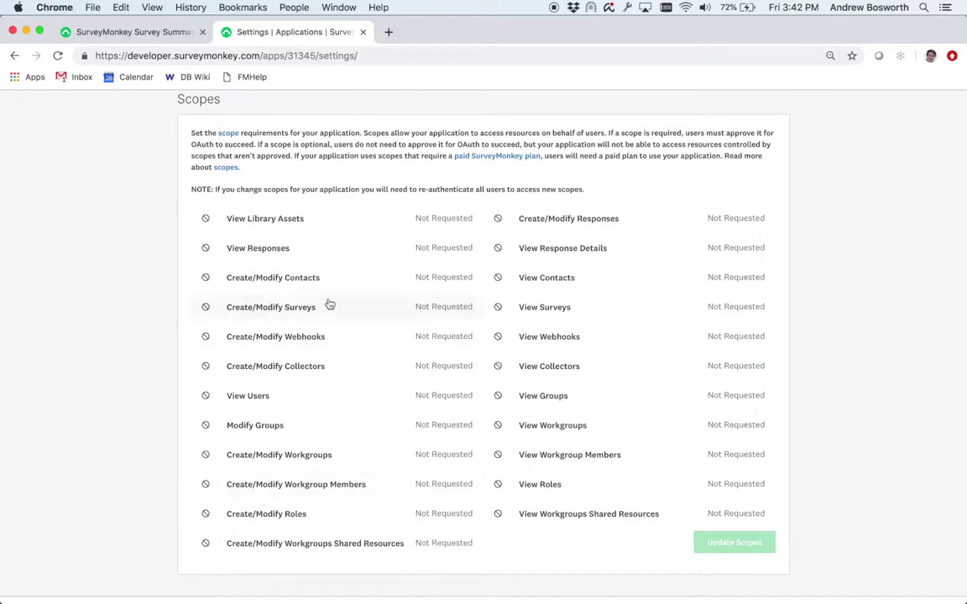
pyautogui.click(358, 260)
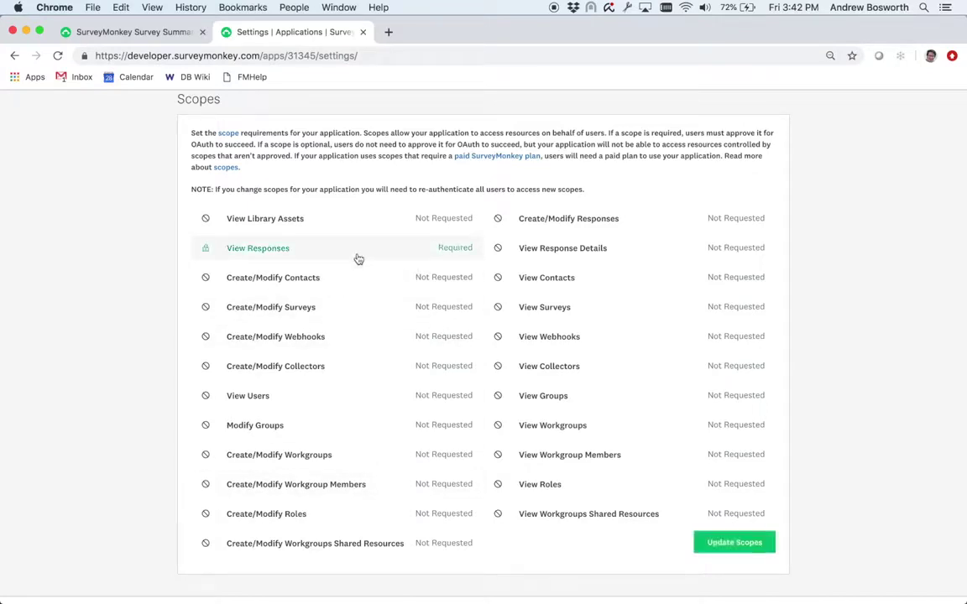
pyautogui.click(301, 343)
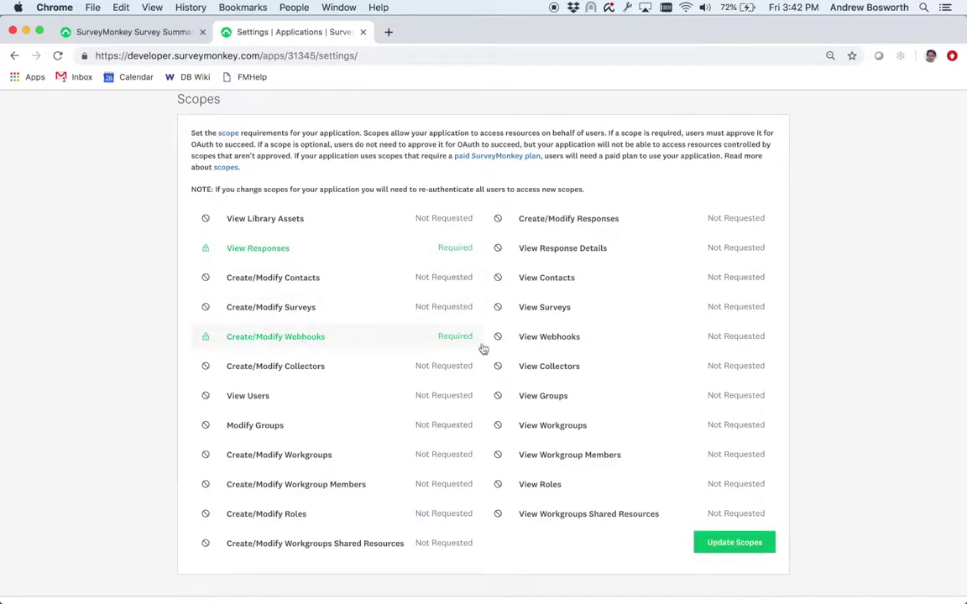
pyautogui.click(572, 343)
pyautogui.click(573, 371)
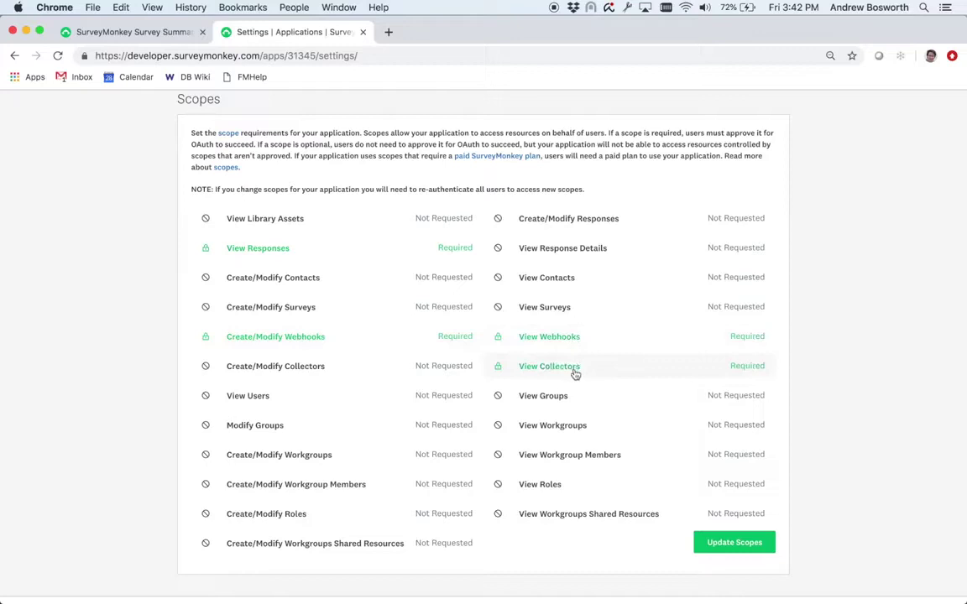
pyautogui.click(556, 304)
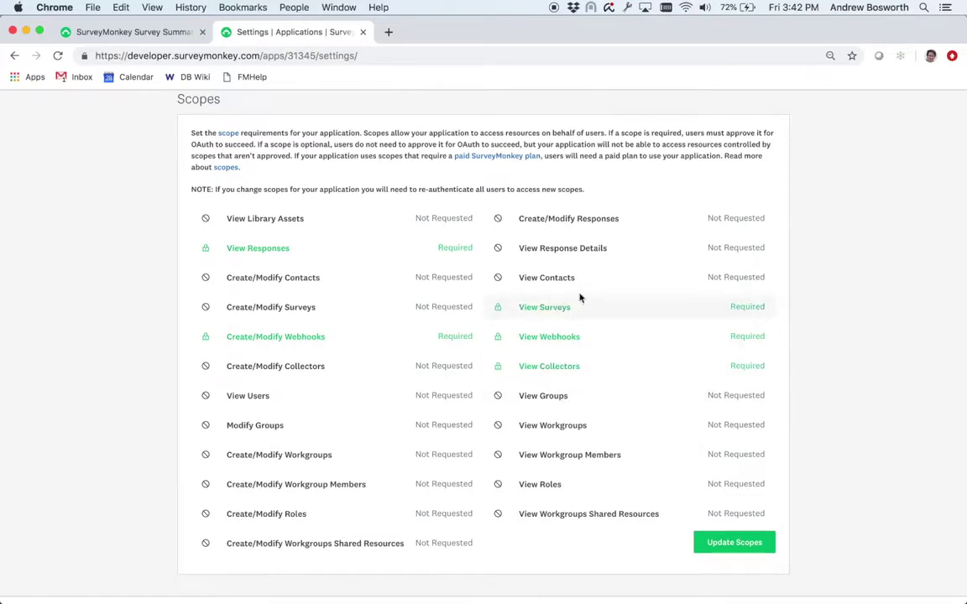
pyautogui.click(638, 253)
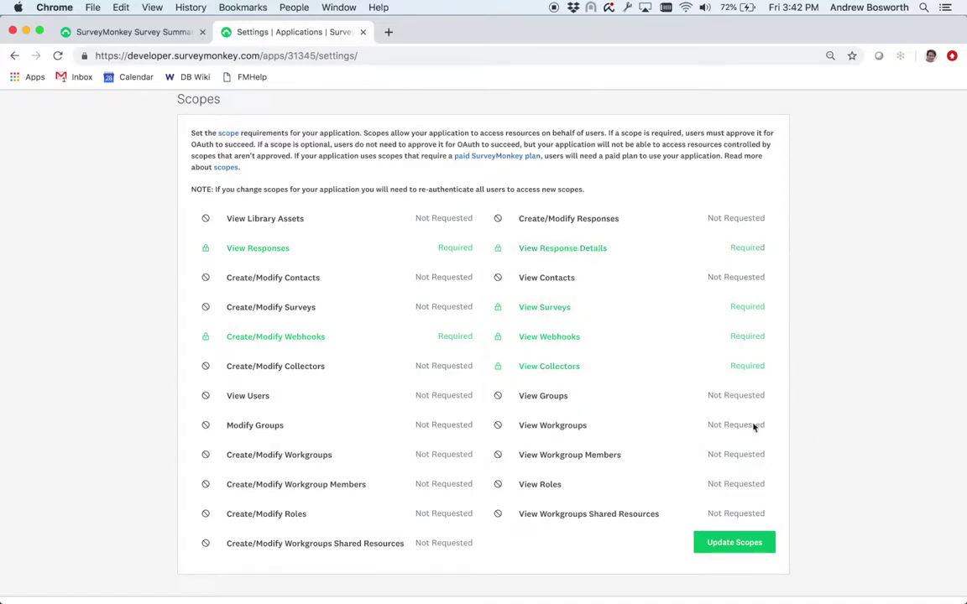
pyautogui.click(735, 544)
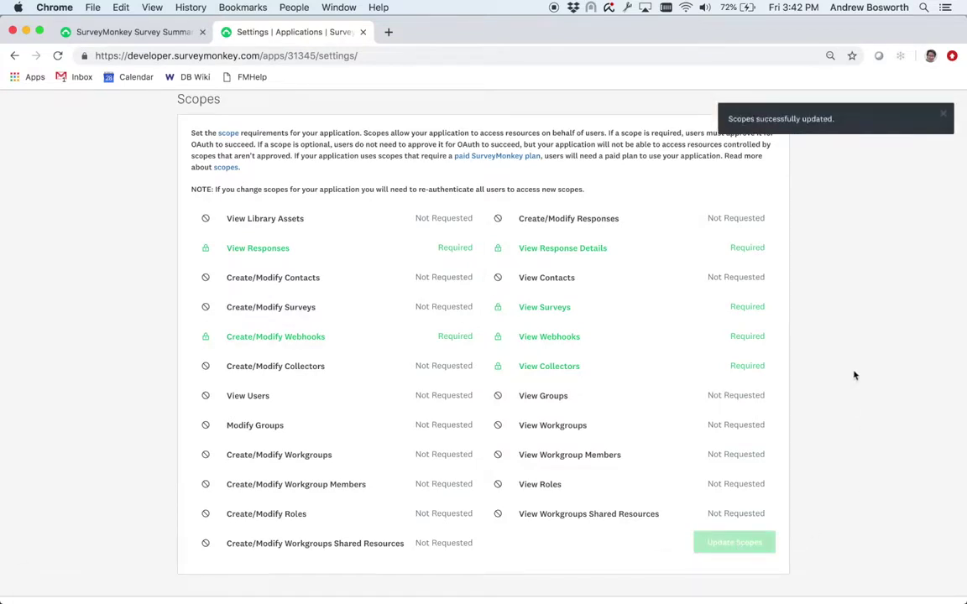
# Copy the Filemaker 2 access token and return to the FileMaker window
pyautogui.scroll(10, 854, 375)
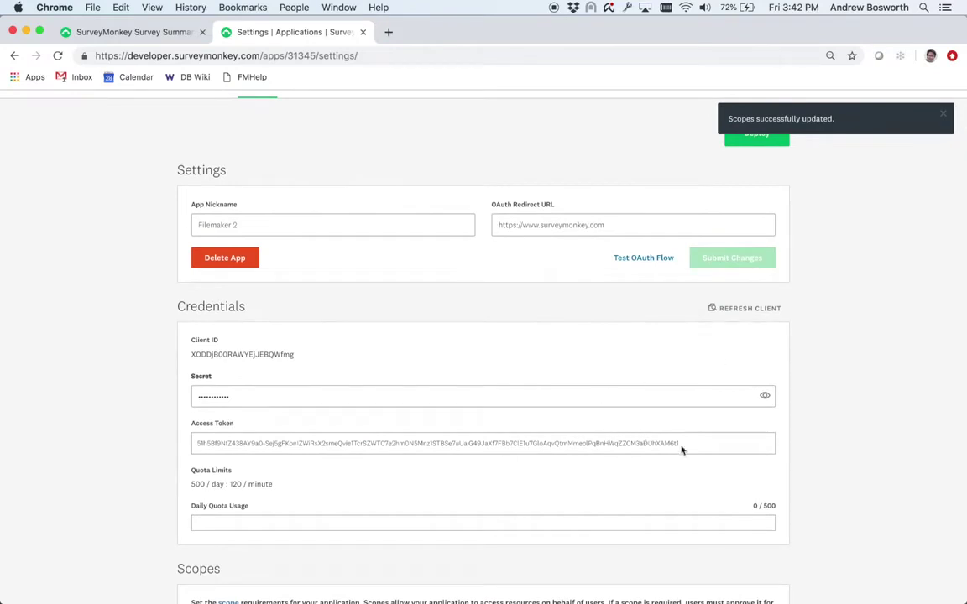
pyautogui.moveTo(682, 444); pyautogui.dragTo(414, 412)
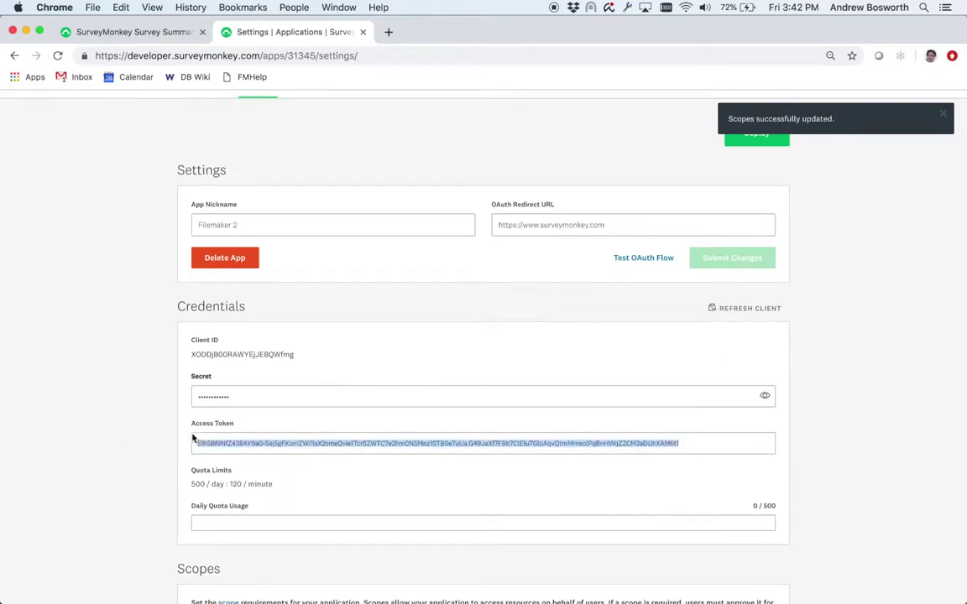
pyautogui.scroll(2, 356, 138)
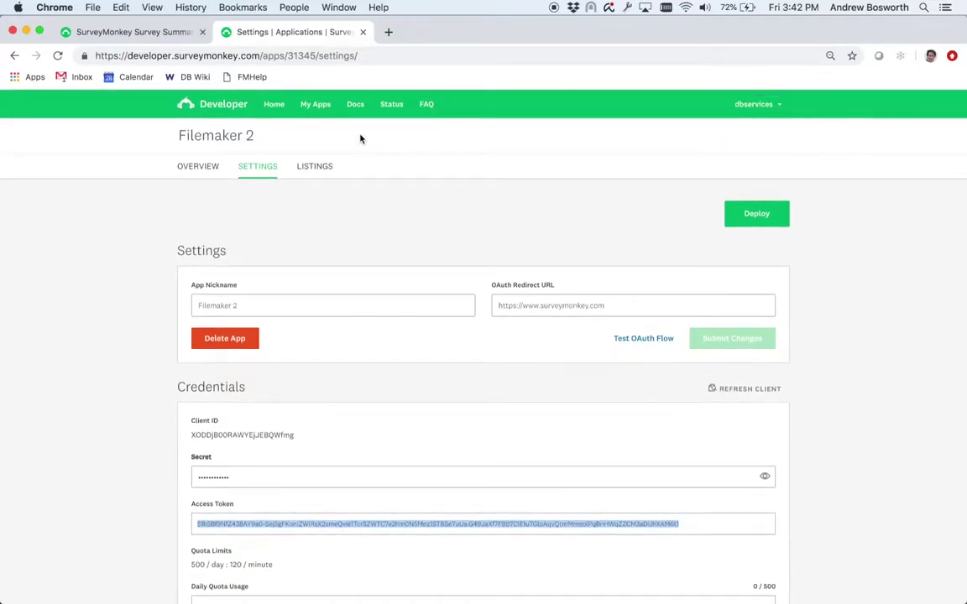
pyautogui.hotkey('ctrl', 'Left')
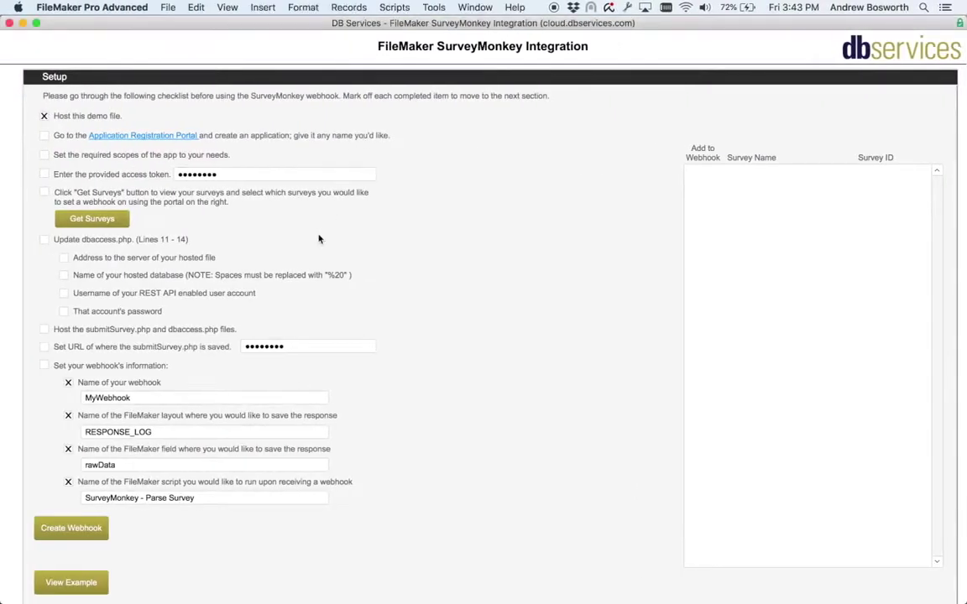
# Tick the portal, scopes and access-token items and replace the old access token with the new one
pyautogui.click(45, 135)
pyautogui.click(44, 156)
pyautogui.click(45, 173)
pyautogui.click(303, 173)
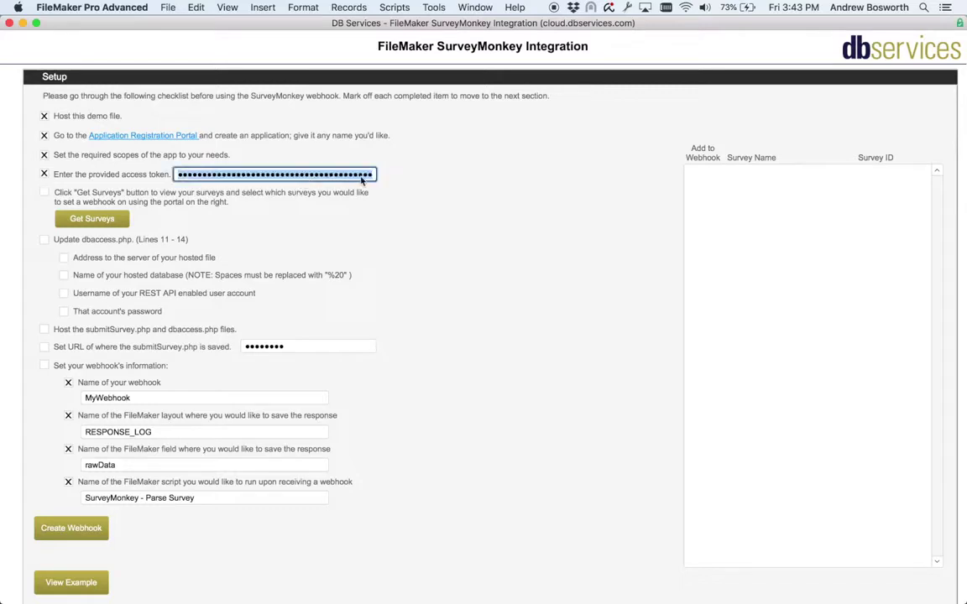
pyautogui.click(366, 204)
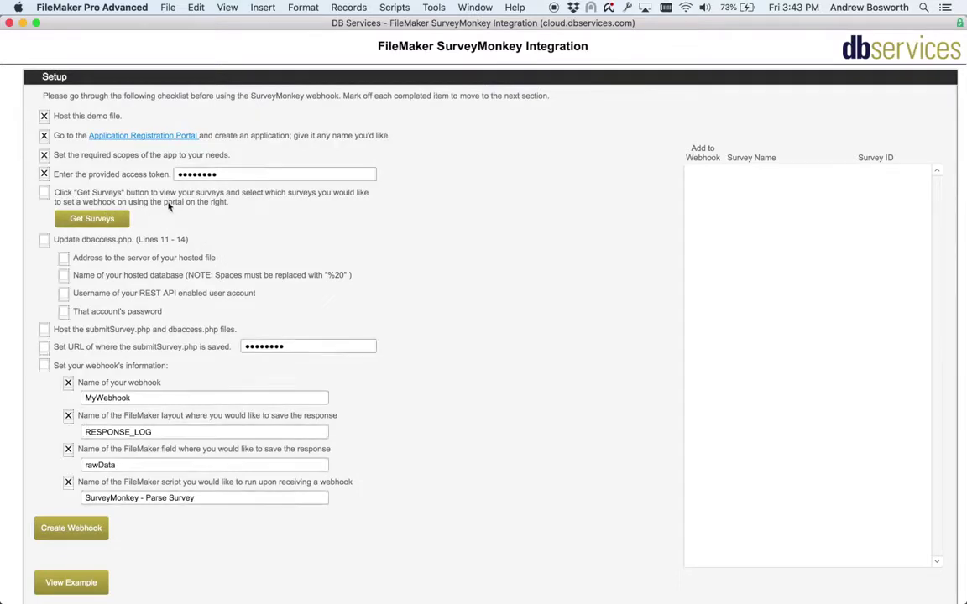
# Fetch the surveys (Test Survey, Fast Food?) and mark Test Survey for the webhook
pyautogui.click(106, 226)
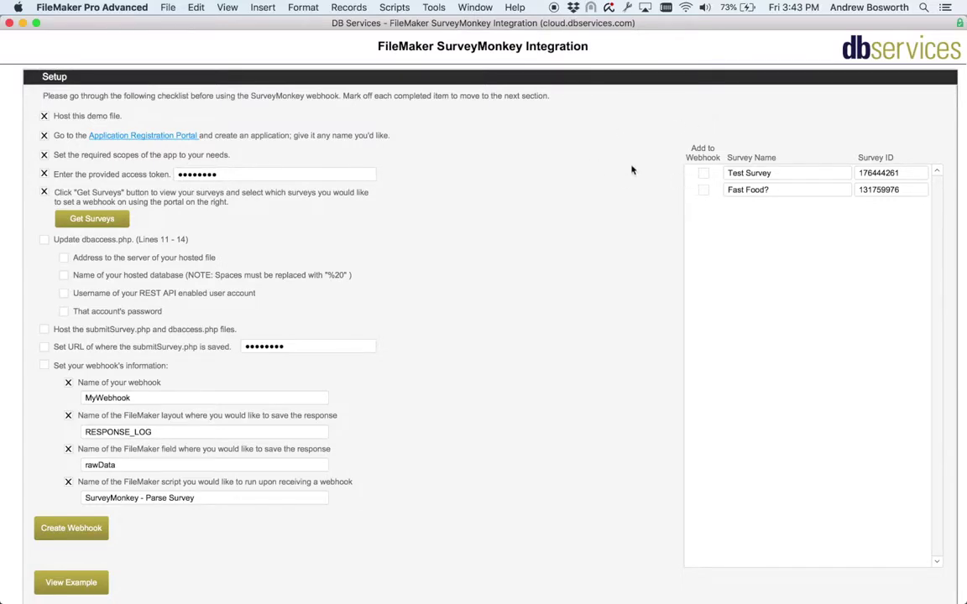
pyautogui.click(703, 174)
pyautogui.scroll(-2, 490, 160)
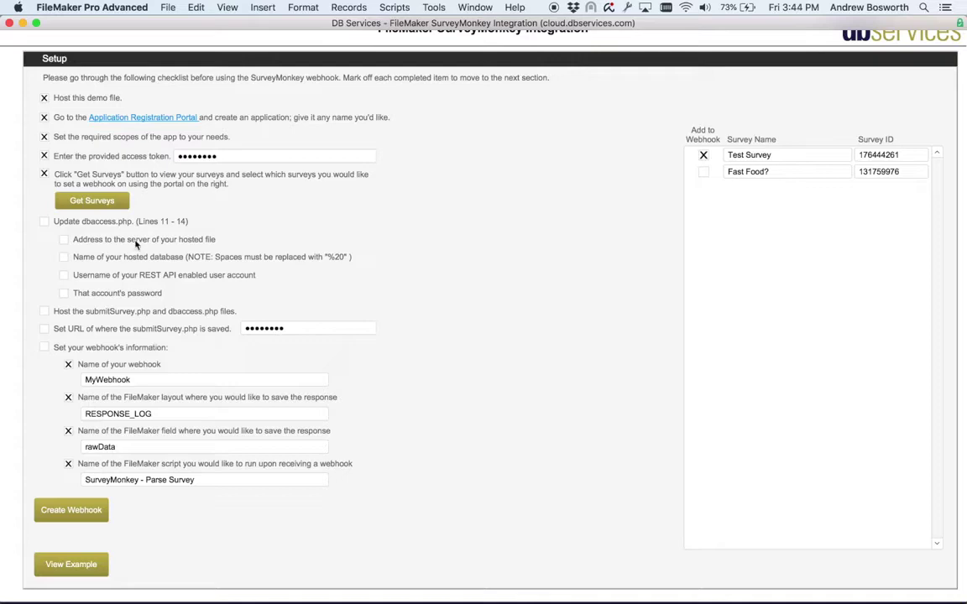
pyautogui.hotkey('ctrl', 'Right')
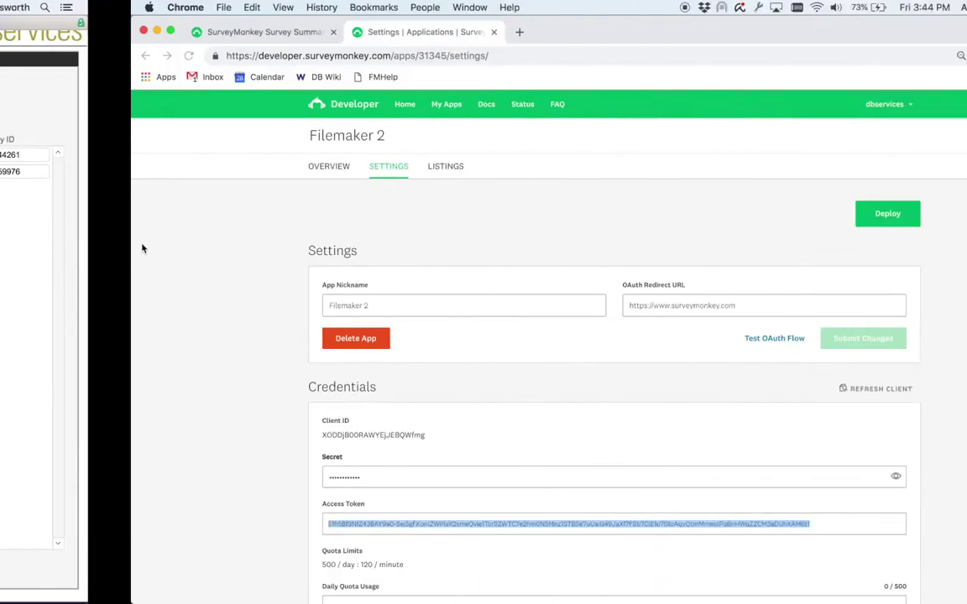
pyautogui.hotkey('ctrl', 'Right')
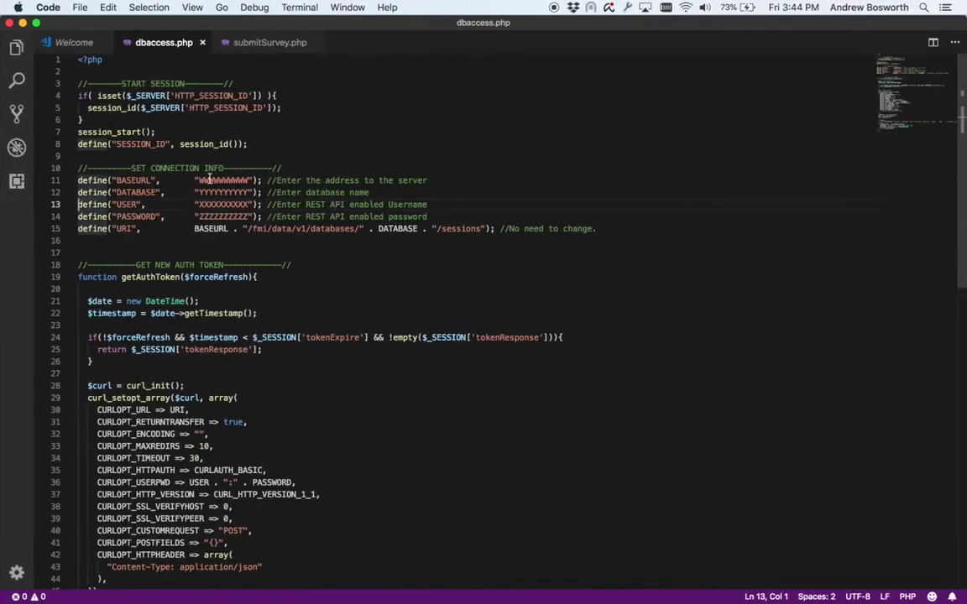
pyautogui.moveTo(74, 180)
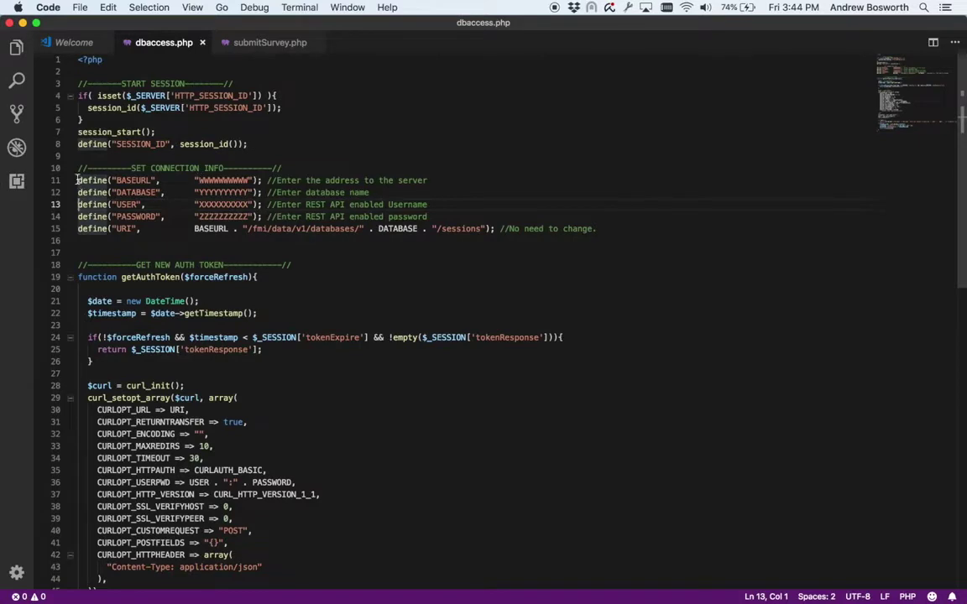
pyautogui.click(439, 216)
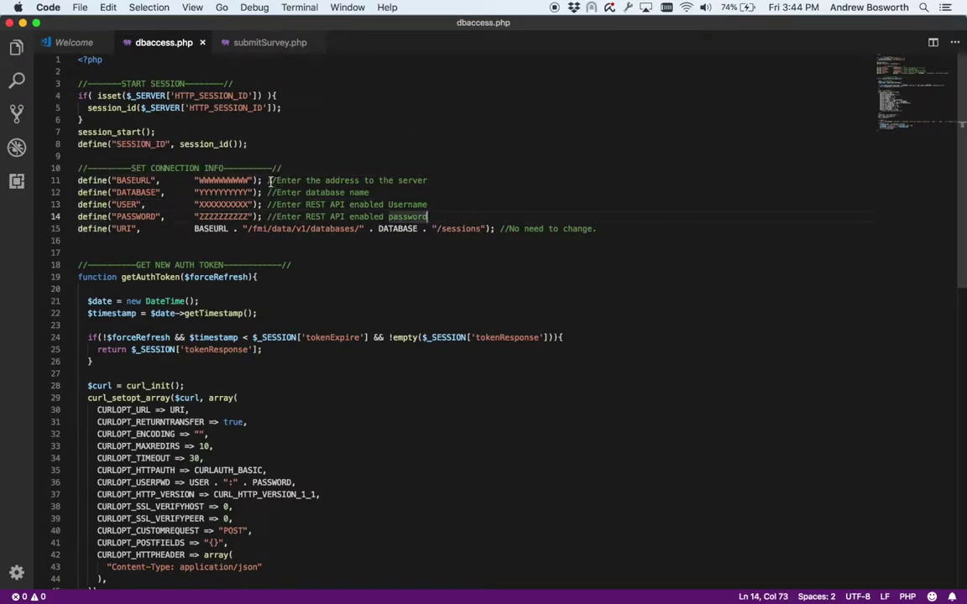
pyautogui.moveTo(271, 181)
pyautogui.mouseDown()
pyautogui.moveTo(429, 180)
pyautogui.moveTo(268, 180)
pyautogui.moveTo(380, 194)
pyautogui.mouseUp()
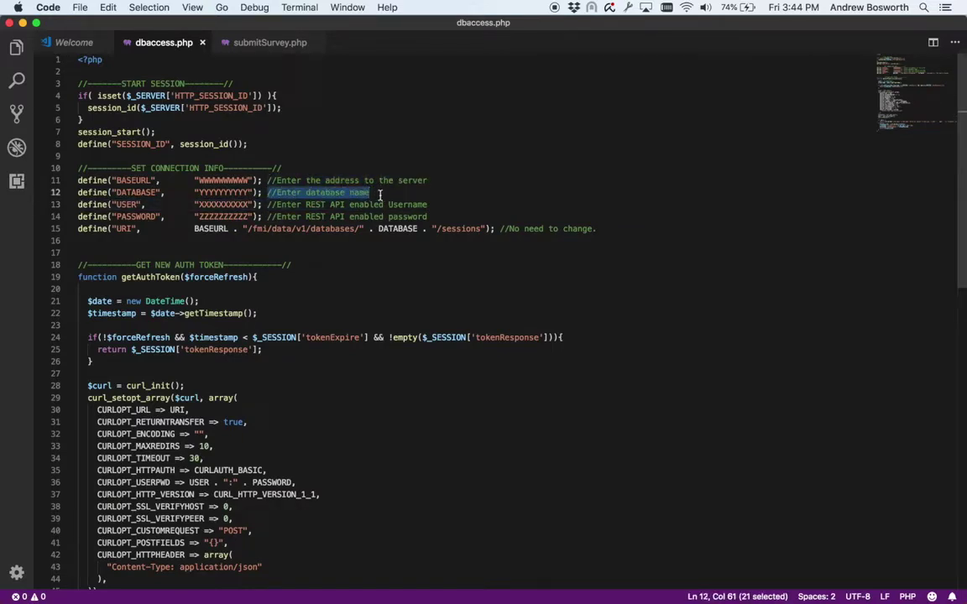
pyautogui.press('Escape')
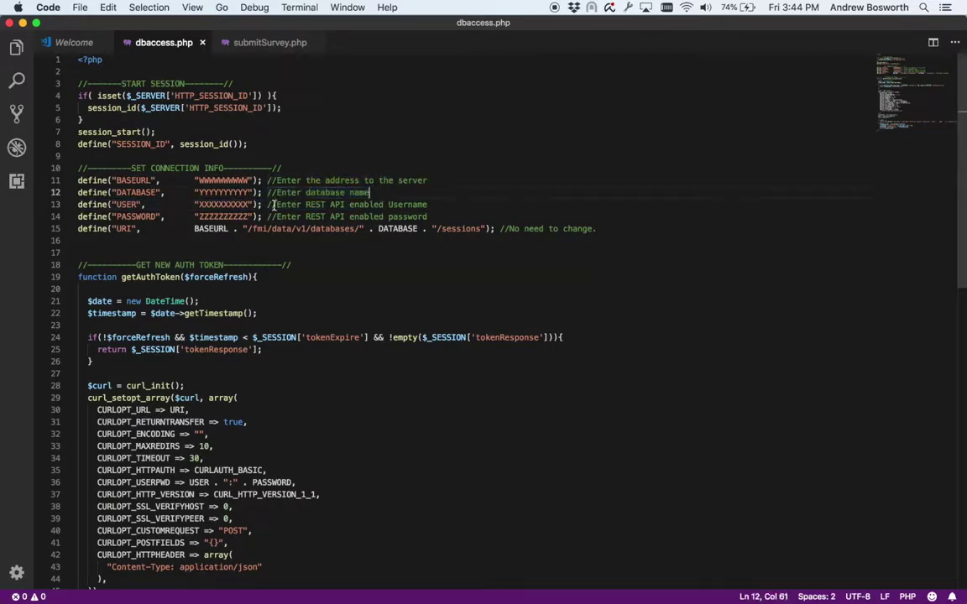
pyautogui.moveTo(268, 205)
pyautogui.mouseDown()
pyautogui.moveTo(427, 205)
pyautogui.moveTo(271, 216)
pyautogui.mouseUp()
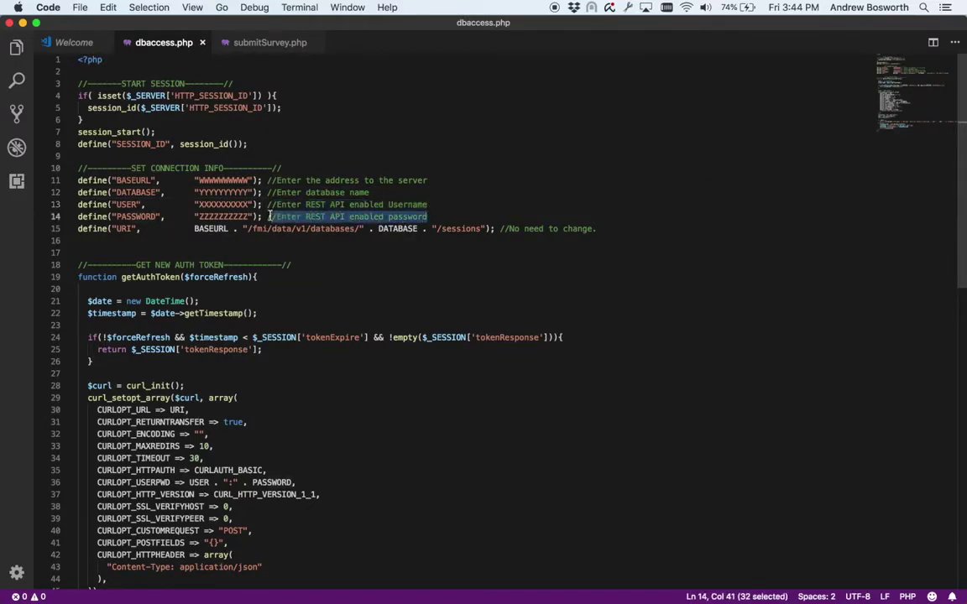
pyautogui.click(447, 216)
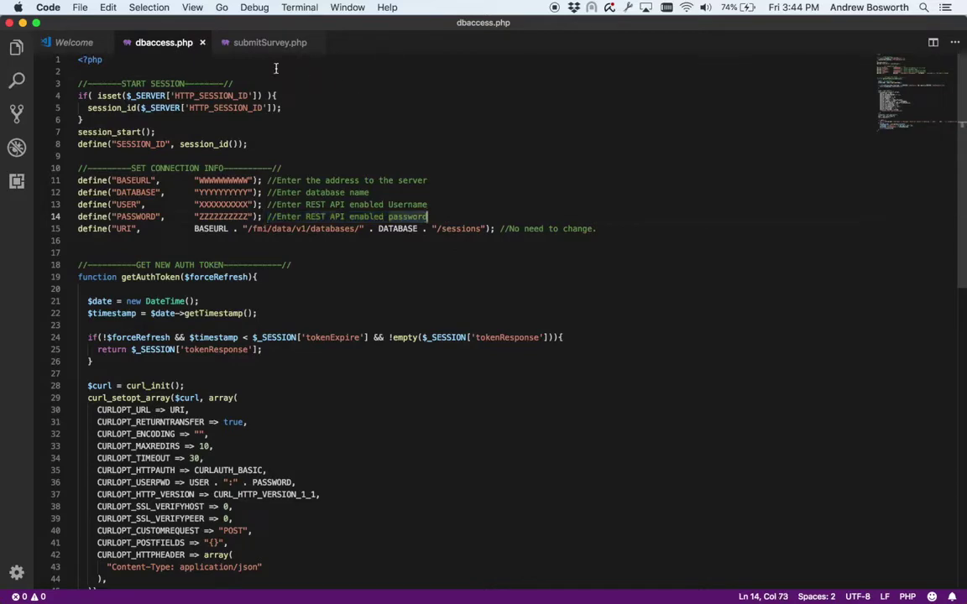
pyautogui.hotkey('ctrl', 'Left')
pyautogui.hotkey('ctrl', 'Left')
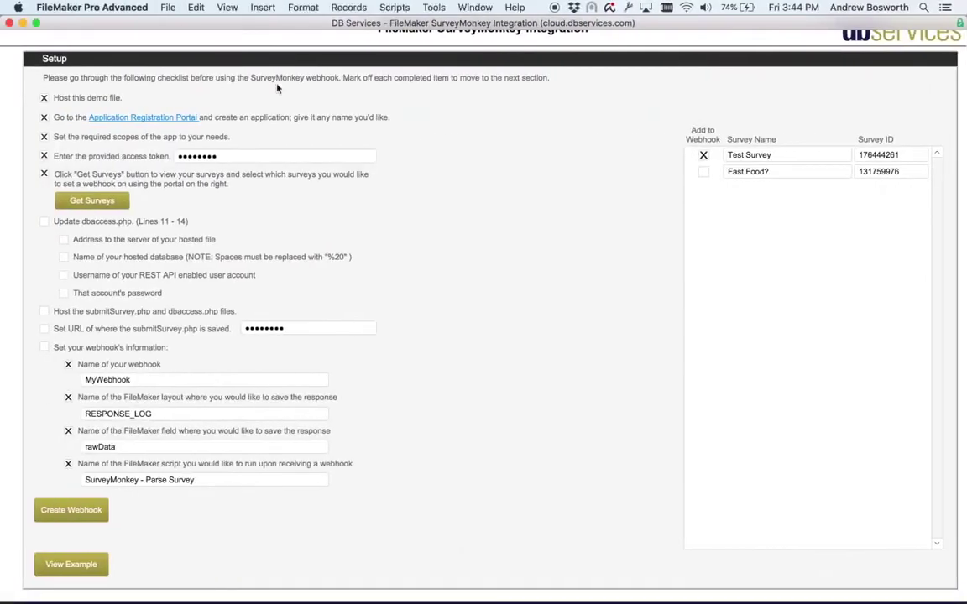
# Tick the dbaccess.php, file-hosting and submitSurvey.php URL items in the checklist
pyautogui.click(63, 239)
pyautogui.scroll(-2, 66, 278)
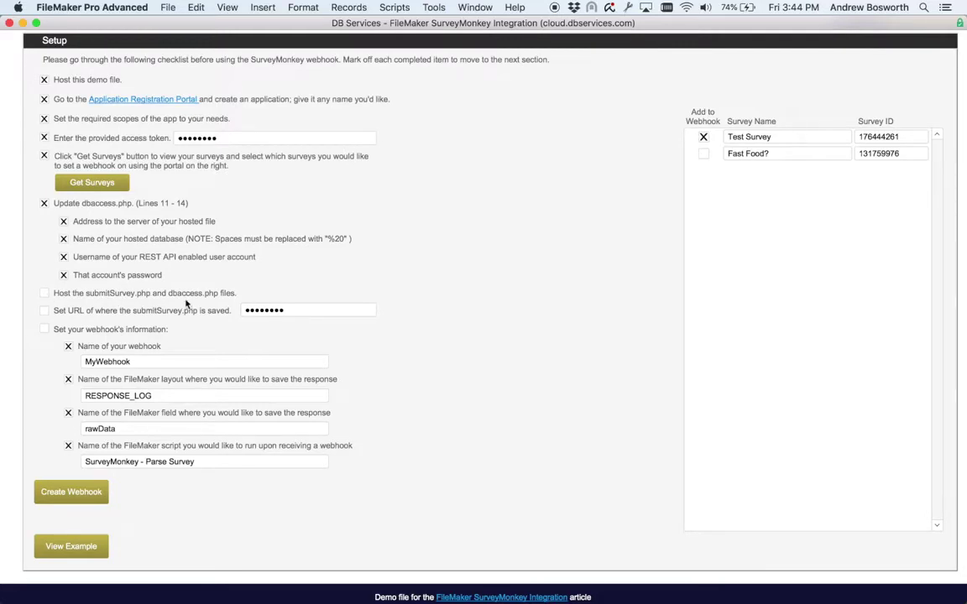
pyautogui.click(43, 293)
pyautogui.click(262, 310)
pyautogui.click(44, 311)
# Tick the webhook-information item and review the MyWebhook name and RESPONSE_LOG layout
pyautogui.click(301, 311)
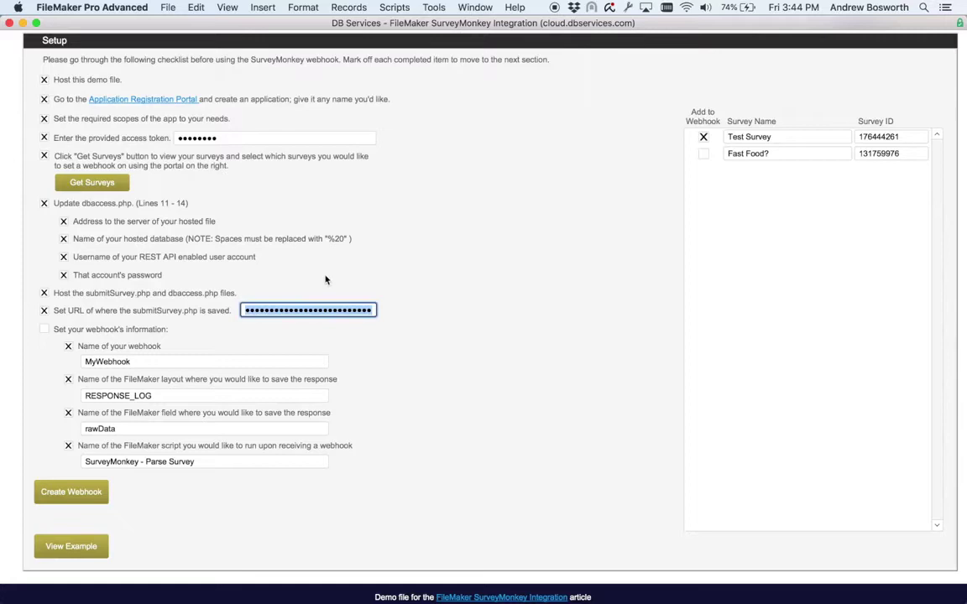
pyautogui.click(352, 255)
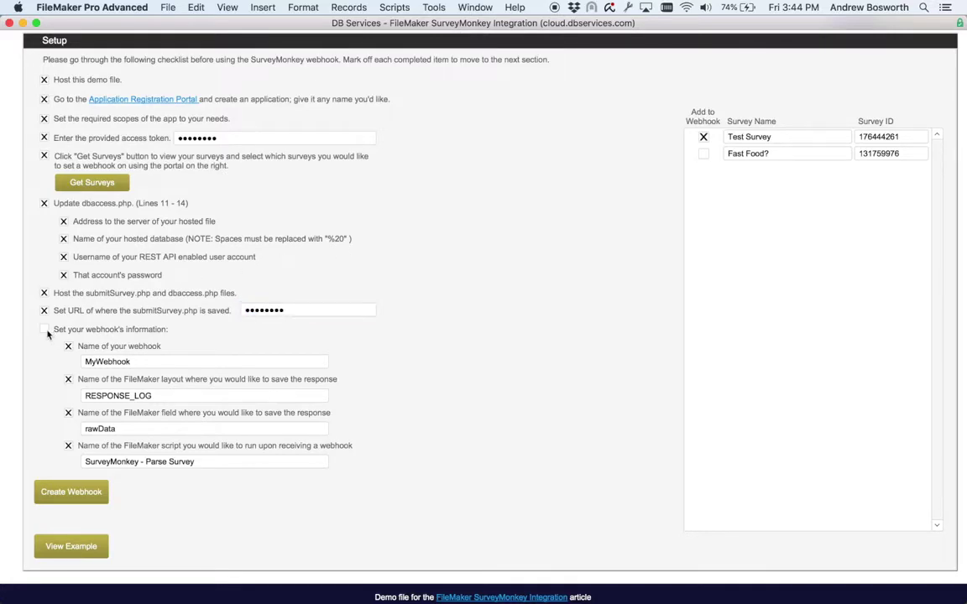
pyautogui.click(45, 329)
pyautogui.click(115, 363)
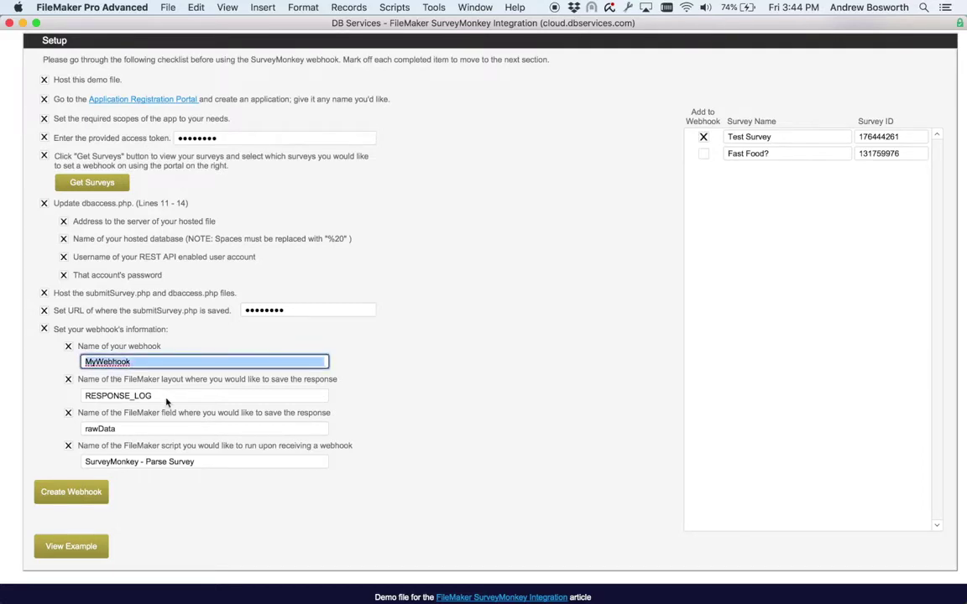
pyautogui.click(166, 397)
# Review the rawData field and 'SurveyMonkey - Parse Survey' script values in the webhook information
pyautogui.click(167, 401)
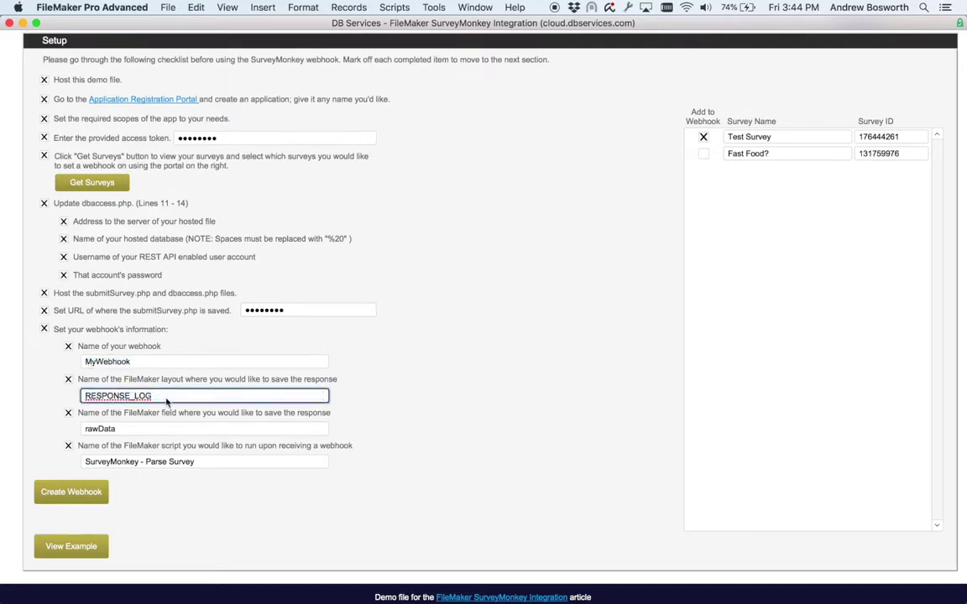
pyautogui.click(138, 433)
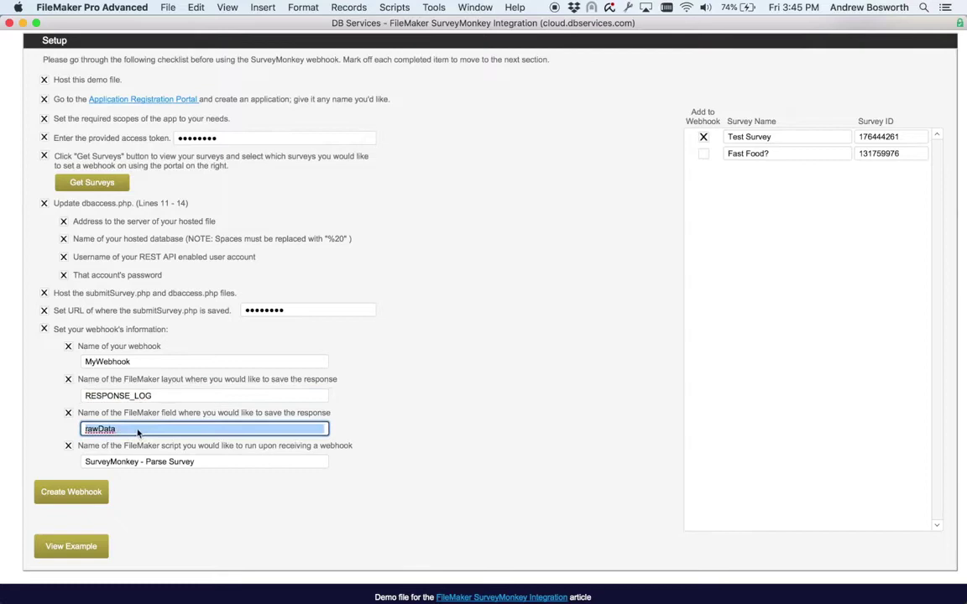
pyautogui.rightClick(139, 433)
pyautogui.press('Escape')
pyautogui.press('Tab')
pyautogui.click(203, 464)
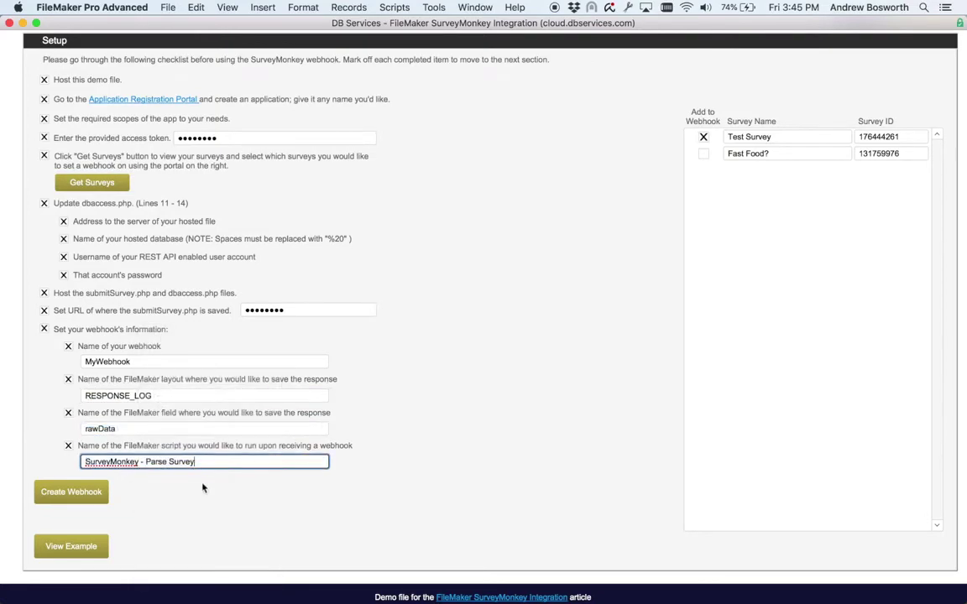
pyautogui.click(392, 455)
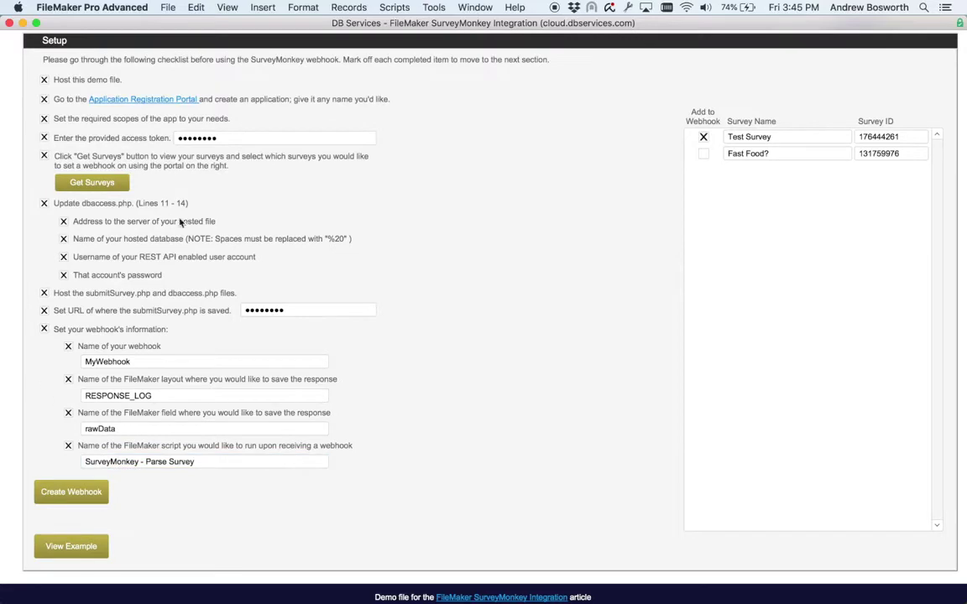
# Create the webhook, acknowledge the success message, and return to the browser
pyautogui.click(93, 495)
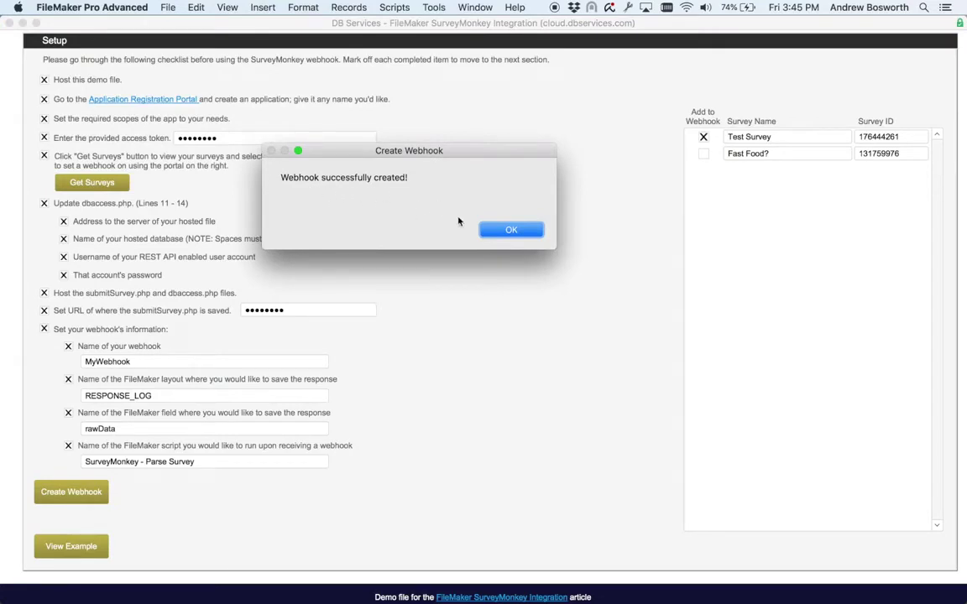
pyautogui.click(502, 233)
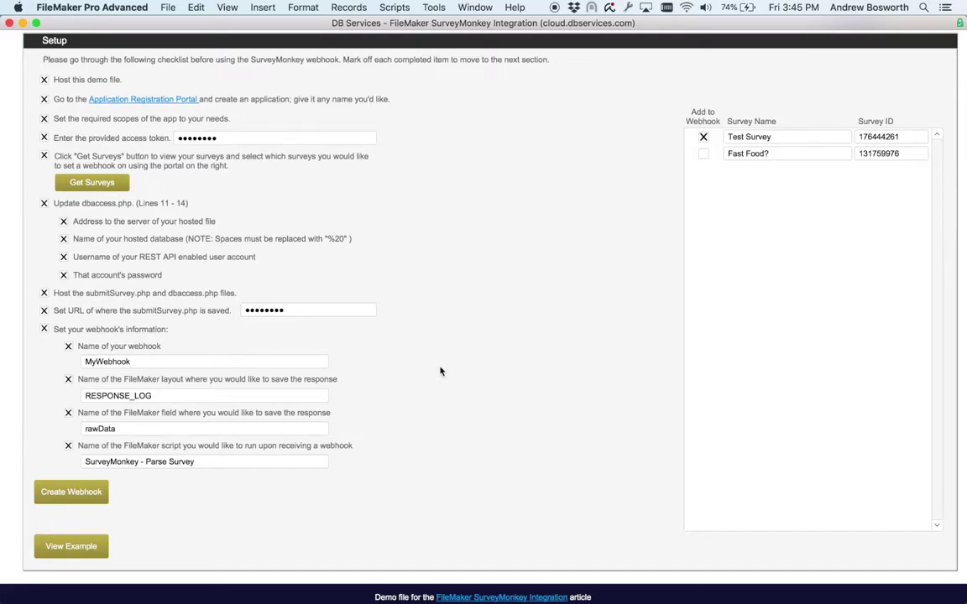
pyautogui.press('super+Tab')
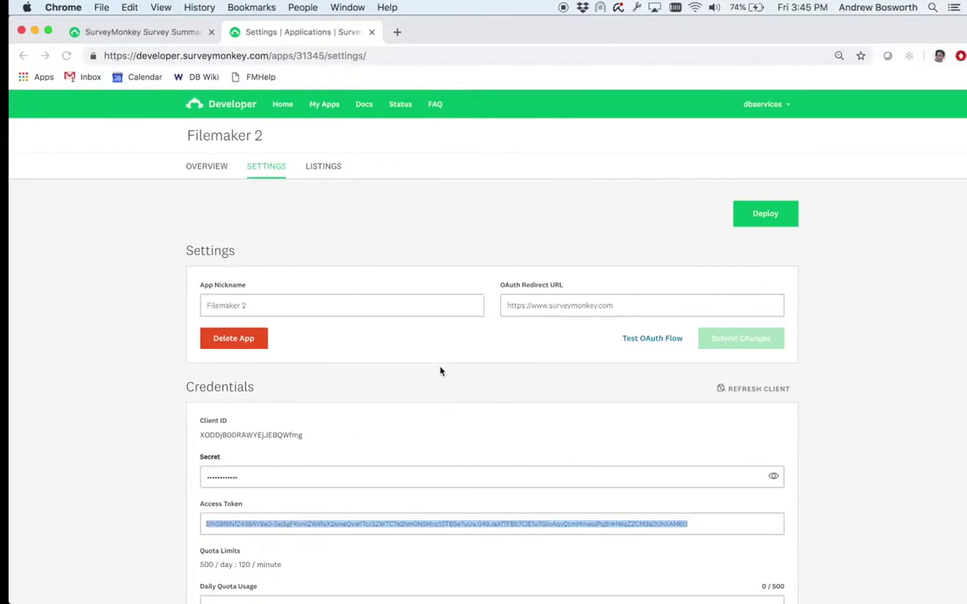
# Open Test Survey's summary and its Collect Responses list of web link collectors
pyautogui.click(131, 32)
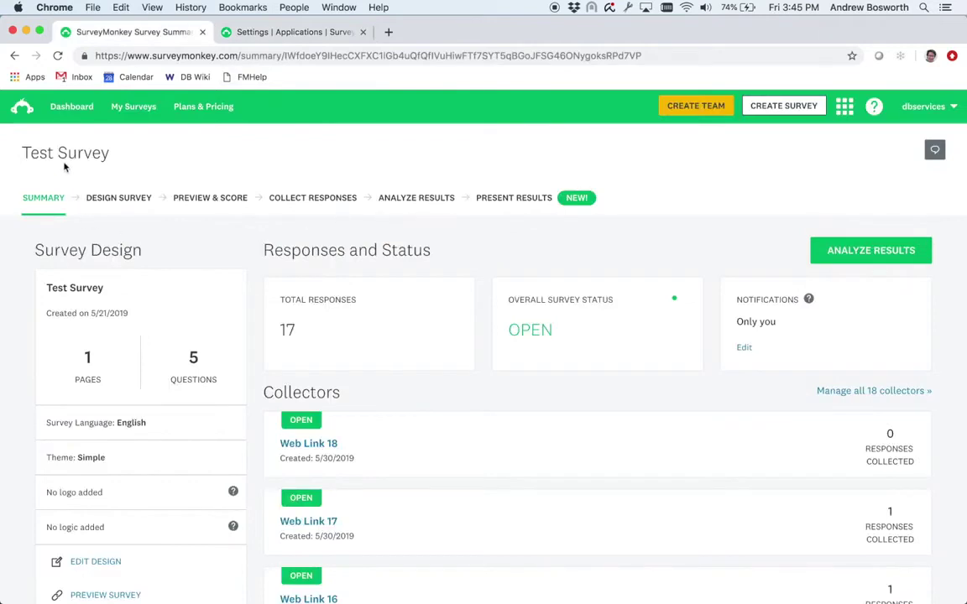
pyautogui.moveTo(25, 153); pyautogui.dragTo(106, 147)
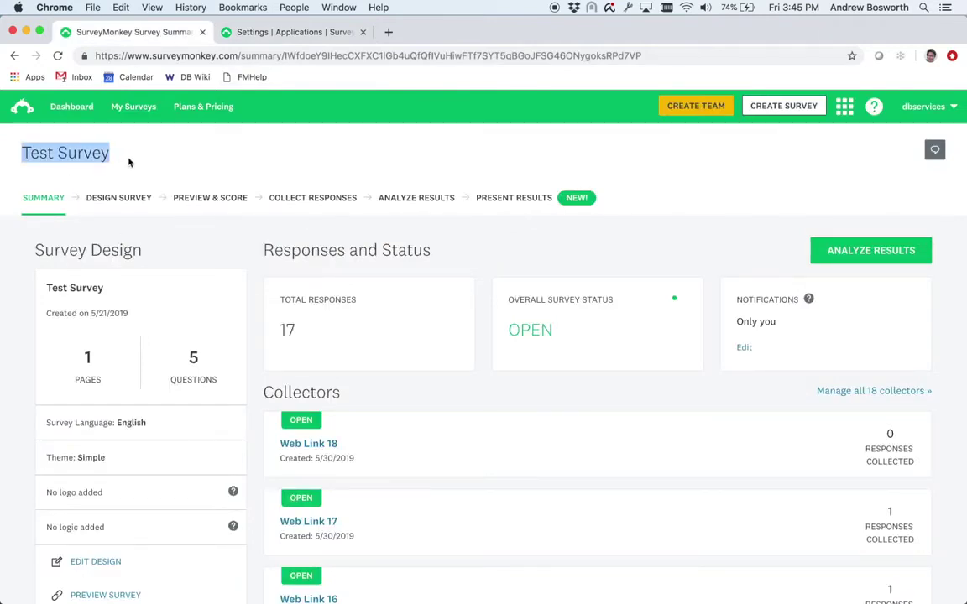
pyautogui.click(117, 148)
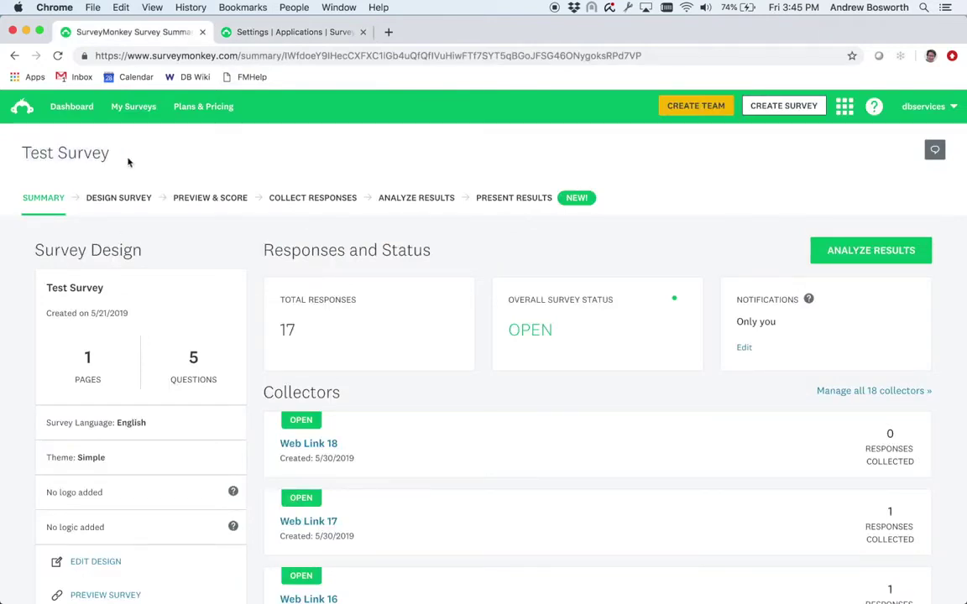
pyautogui.click(336, 202)
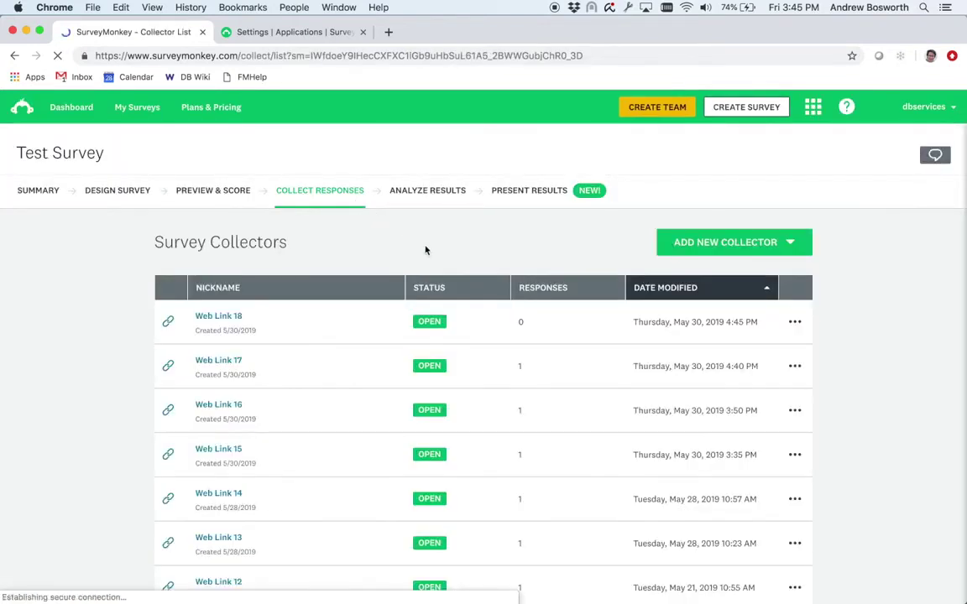
pyautogui.scroll(-2, 439, 260)
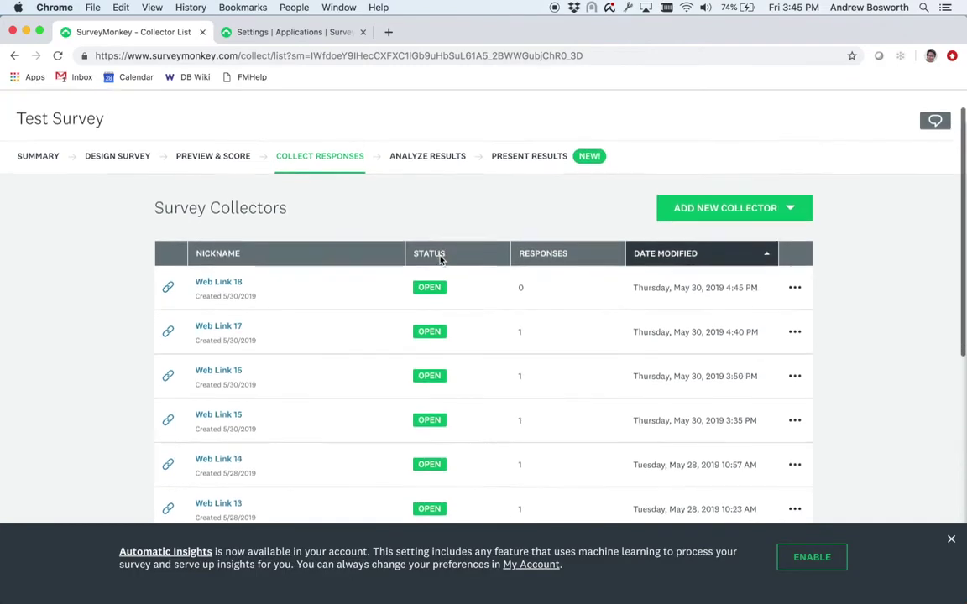
pyautogui.scroll(-1, 440, 260)
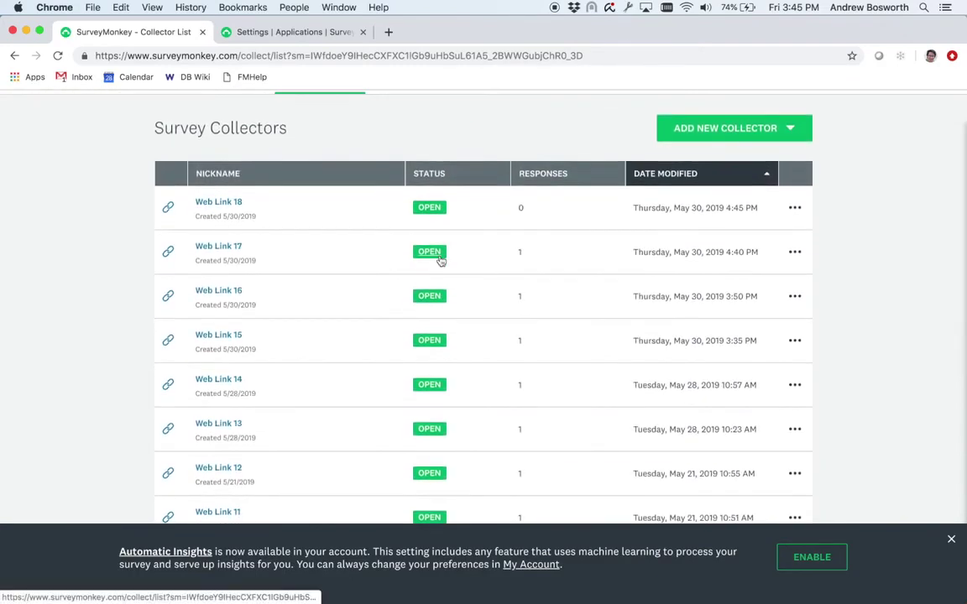
# Back in FileMaker, use View Example to see the parsed survey answers
pyautogui.hotkey('ctrl', 'Left')
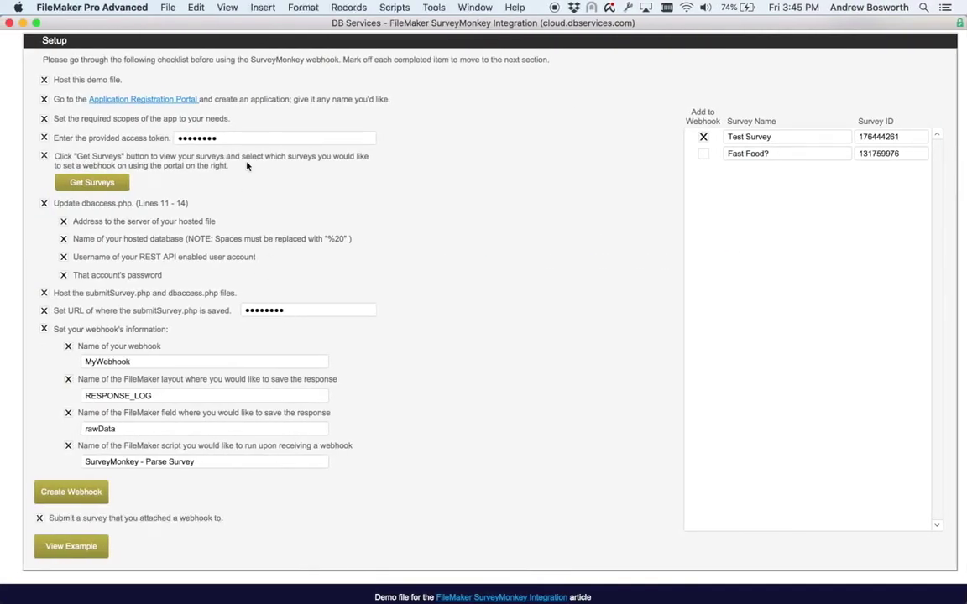
pyautogui.scroll(2, 147, 261)
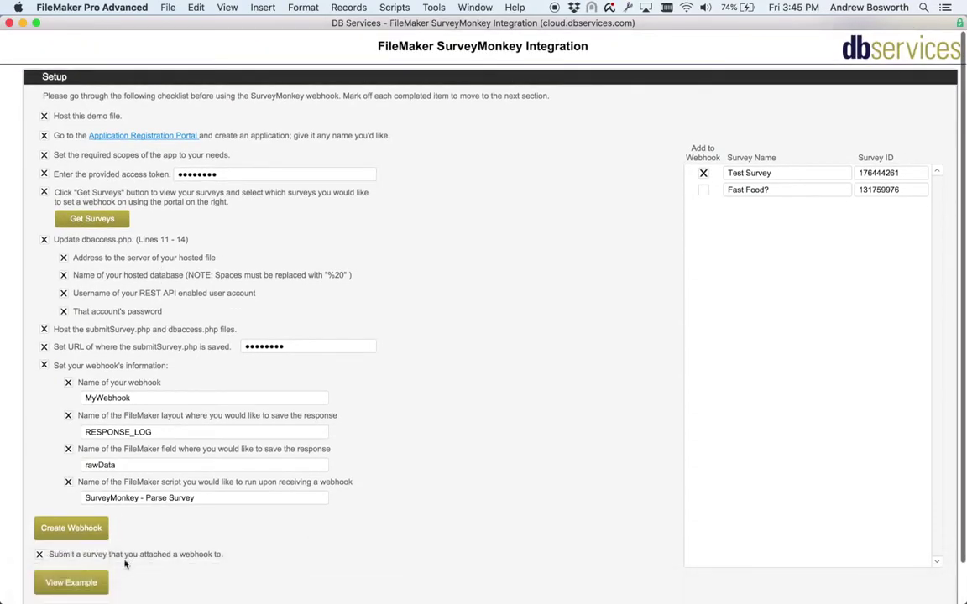
pyautogui.click(100, 582)
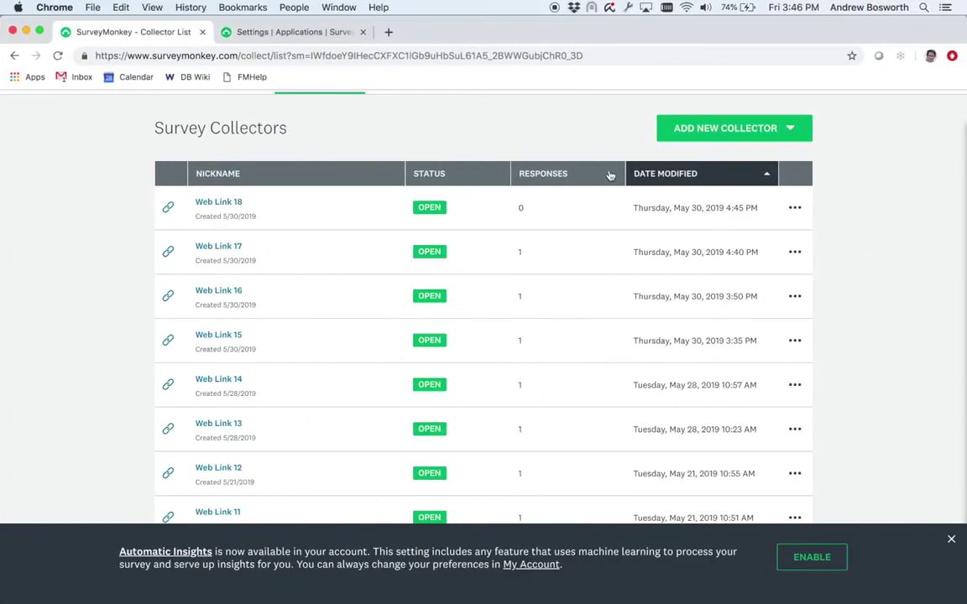
# Add a new Web Link collector and open its survey link in a new tab
pyautogui.click(648, 124)
pyautogui.click(694, 155)
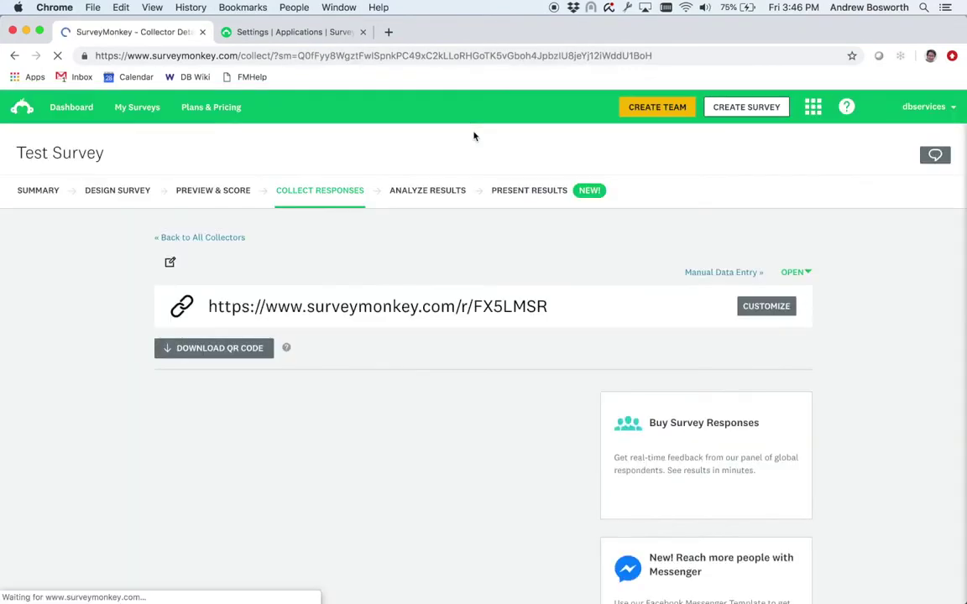
pyautogui.moveTo(570, 325); pyautogui.dragTo(207, 325)
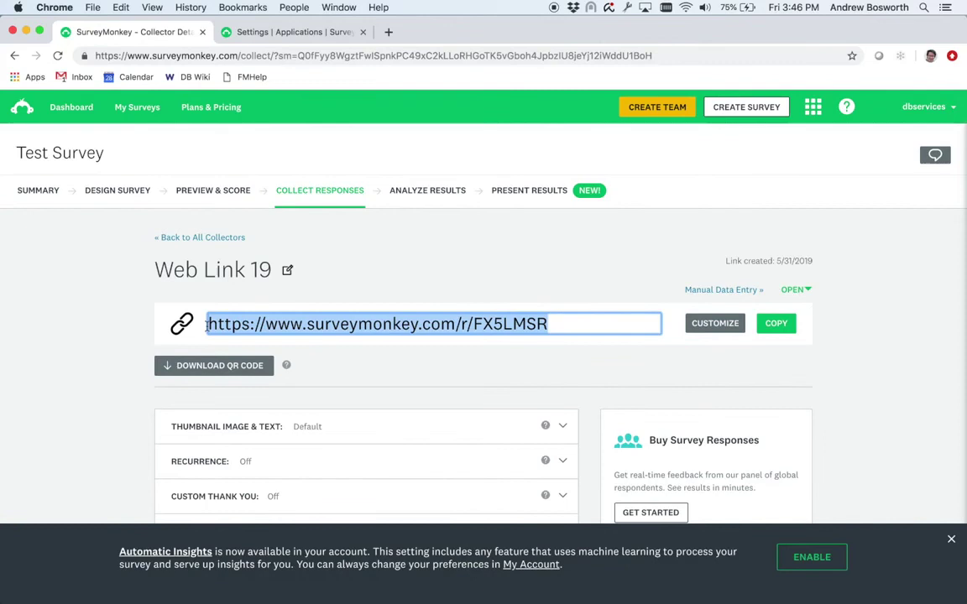
pyautogui.rightClick(271, 326)
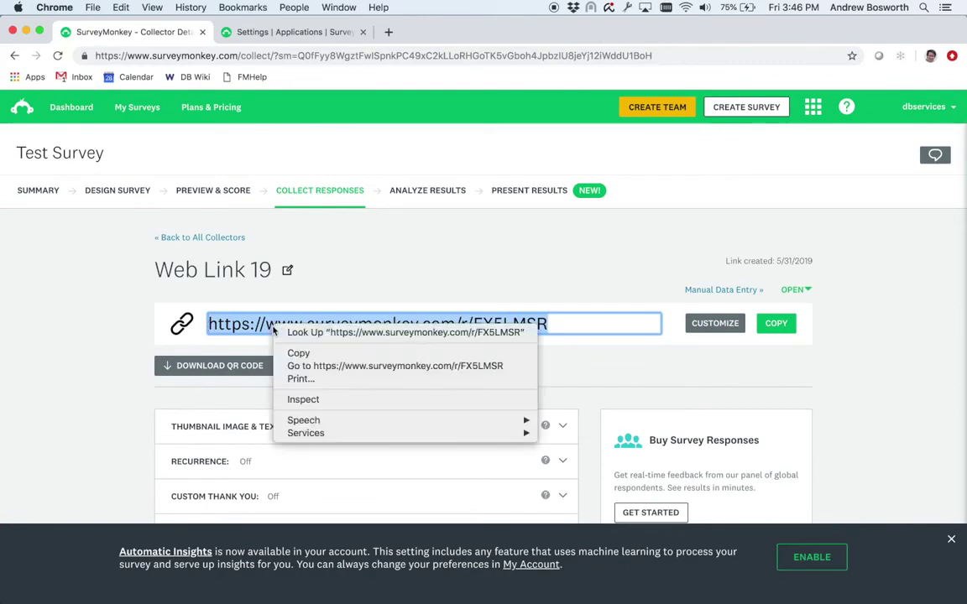
pyautogui.click(336, 365)
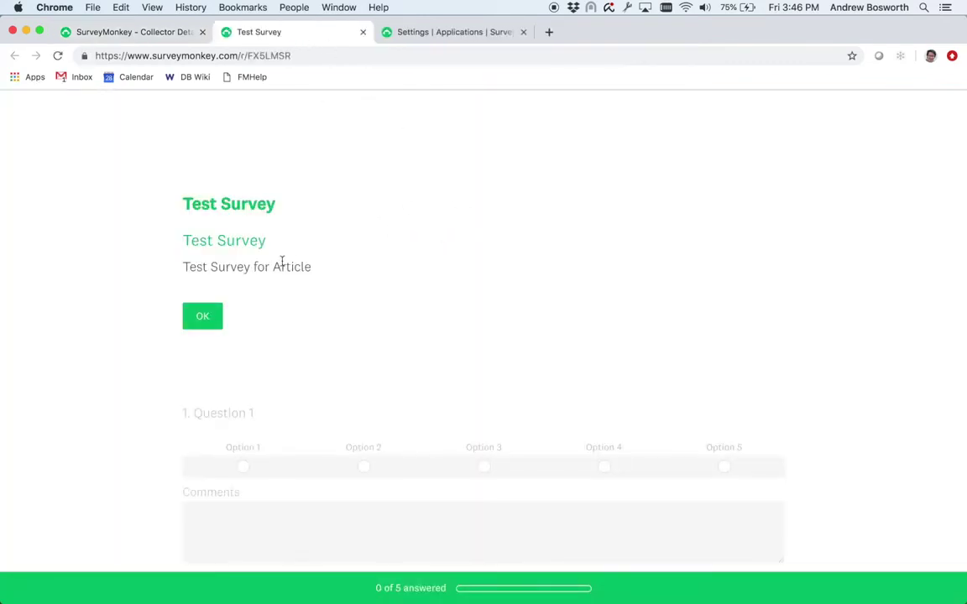
# Start the survey and answer Question 1 with Option 4 and the comment 'Yay!'
pyautogui.click(204, 316)
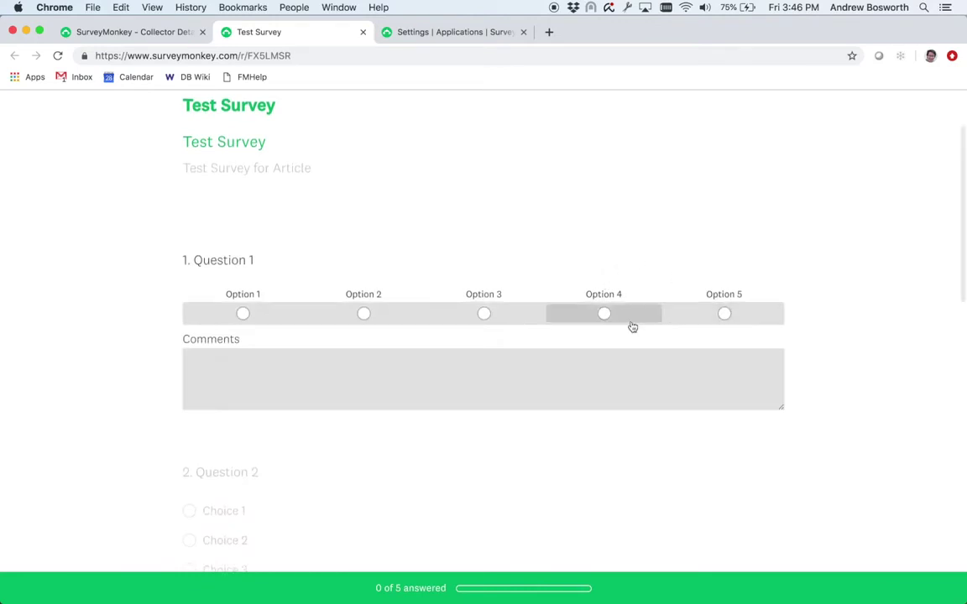
pyautogui.click(602, 315)
pyautogui.click(558, 368)
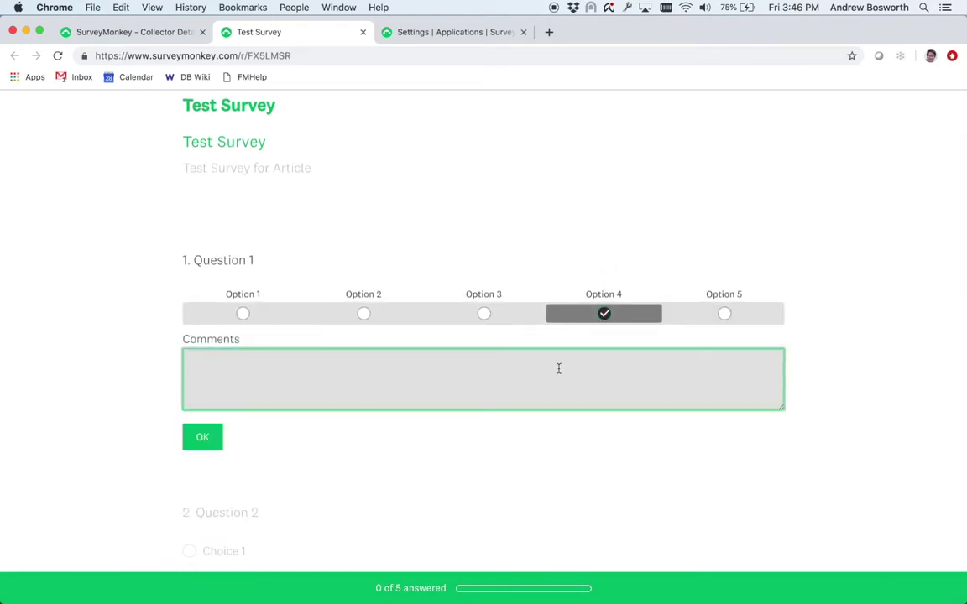
pyautogui.write('Yay!')
pyautogui.click(203, 436)
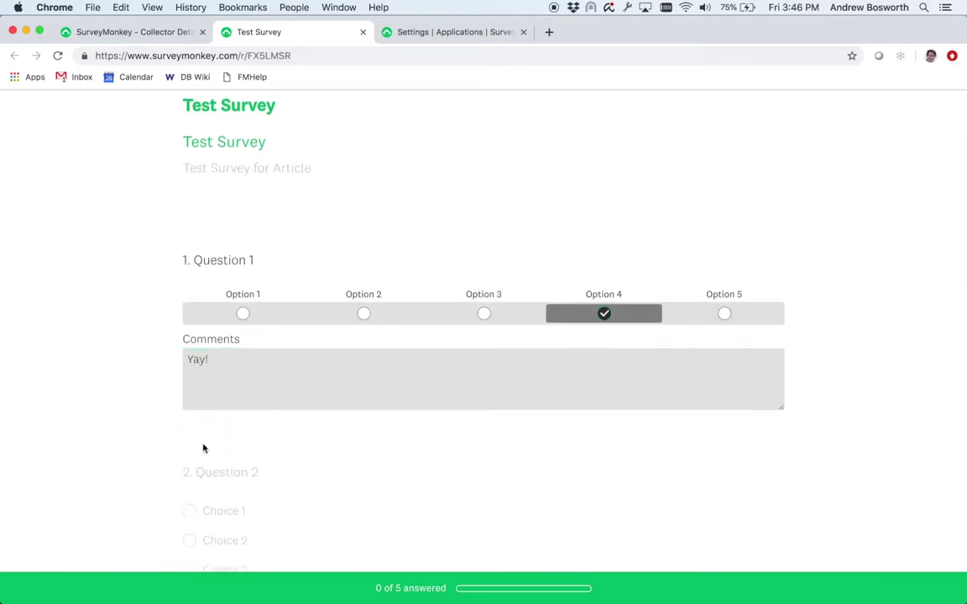
# Answer Question 2 with Choice 2, Question 3 with 'Tssting' and Question 4 with '123'
pyautogui.click(192, 355)
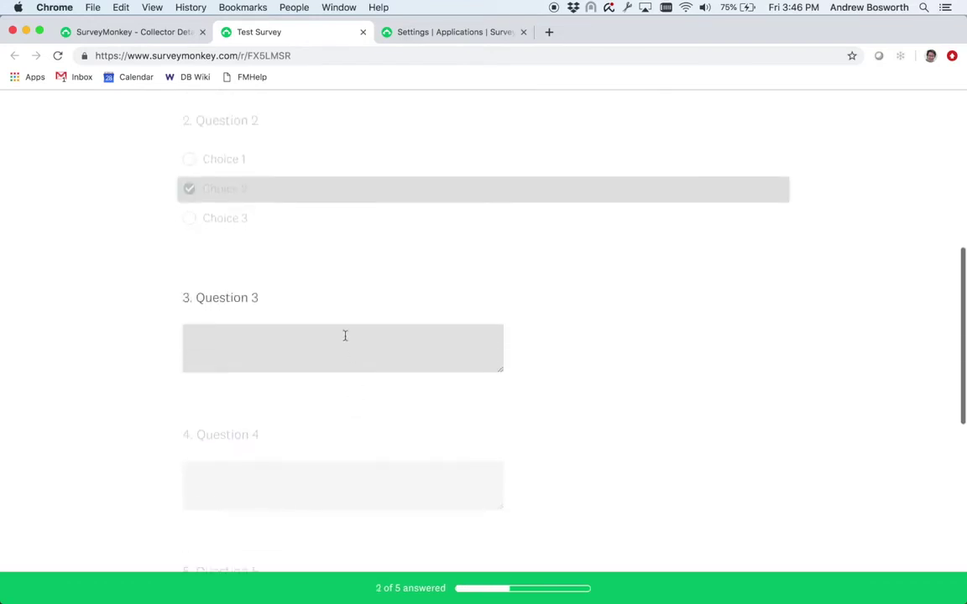
pyautogui.click(353, 337)
pyautogui.write('Ts')
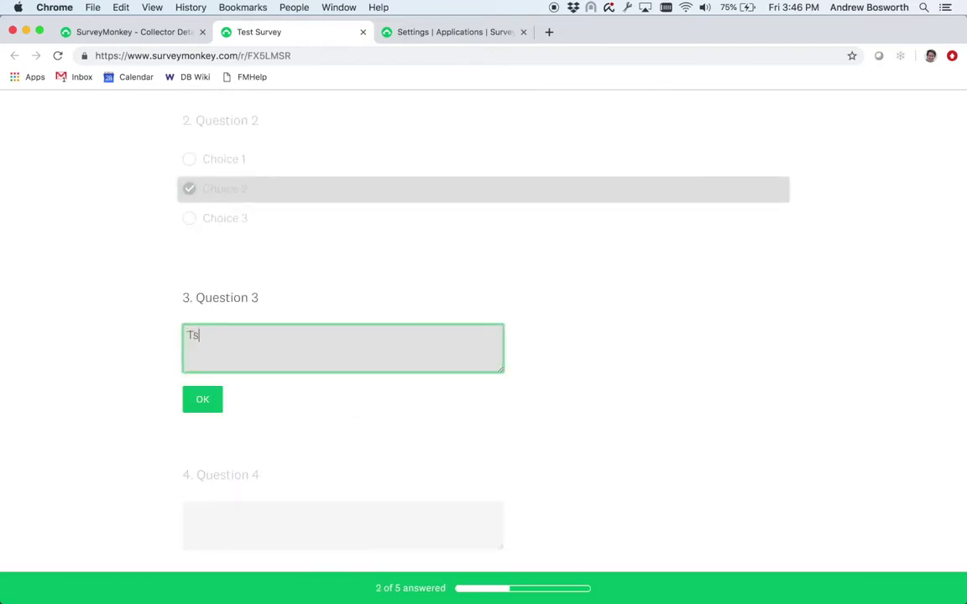
pyautogui.write('sting')
pyautogui.click(202, 399)
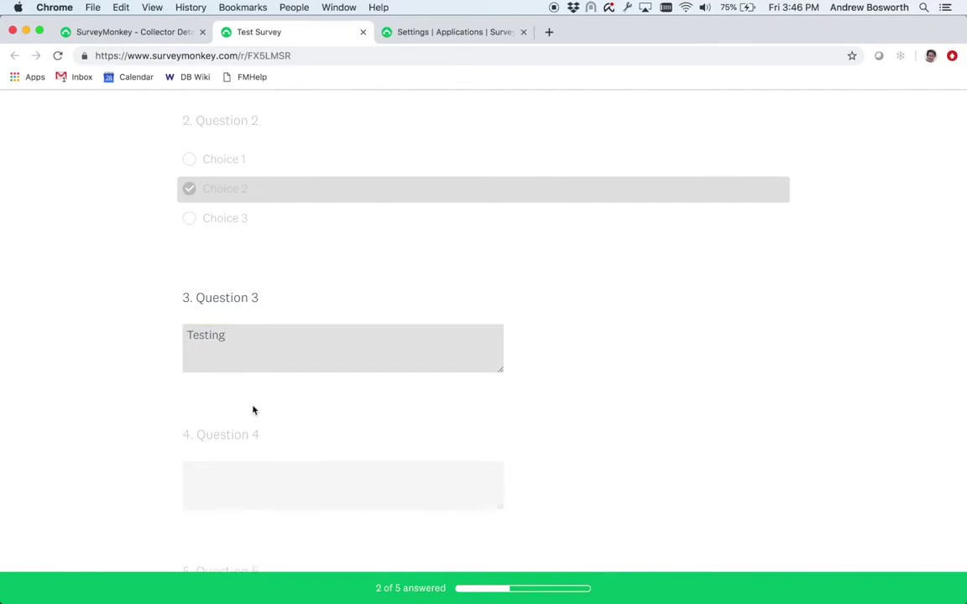
pyautogui.click(315, 365)
pyautogui.write('123')
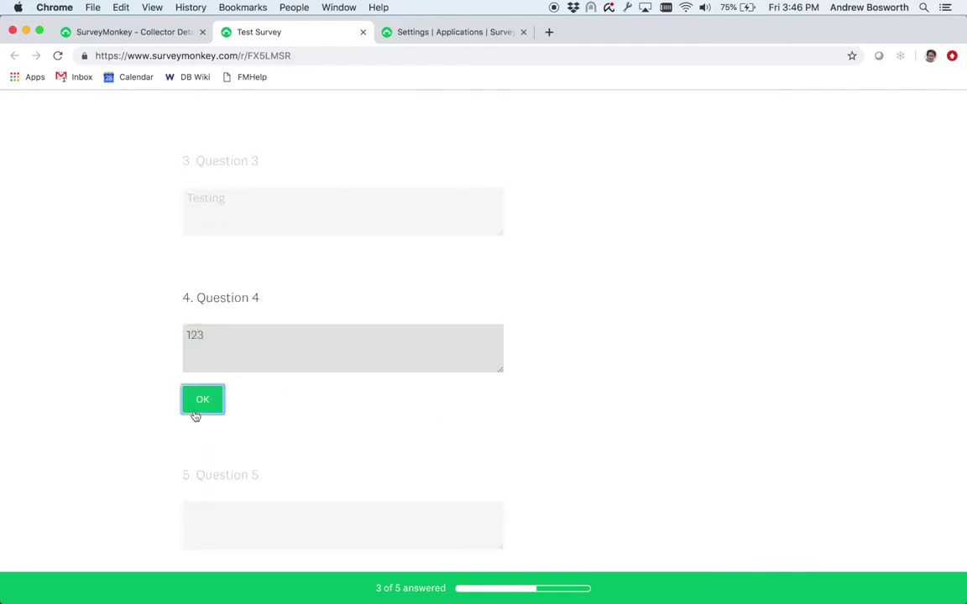
pyautogui.click(200, 401)
# Answer Question 5 with 'Test again' and submit the survey
pyautogui.click(302, 356)
pyautogui.write('T')
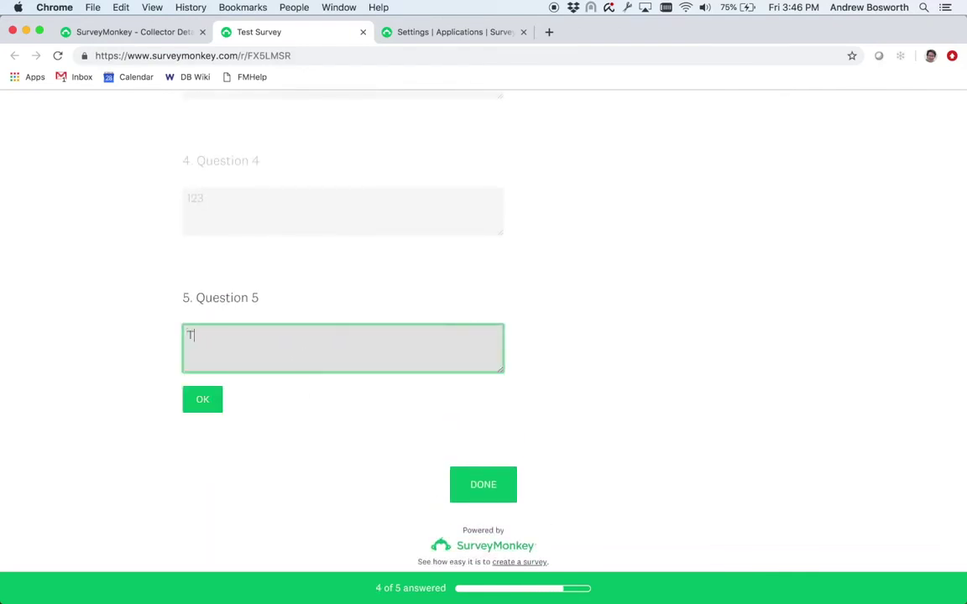
pyautogui.write('est again')
pyautogui.click(203, 399)
pyautogui.click(484, 325)
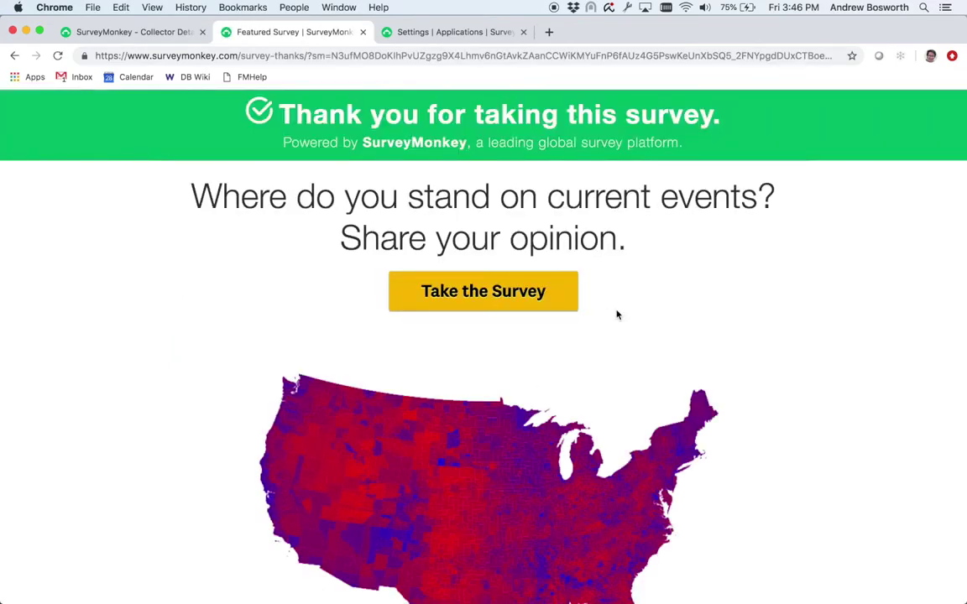
# Switch back to FileMaker, show the status toolbar, and advance to survey record 3 of 4
pyautogui.press('super+Tab')
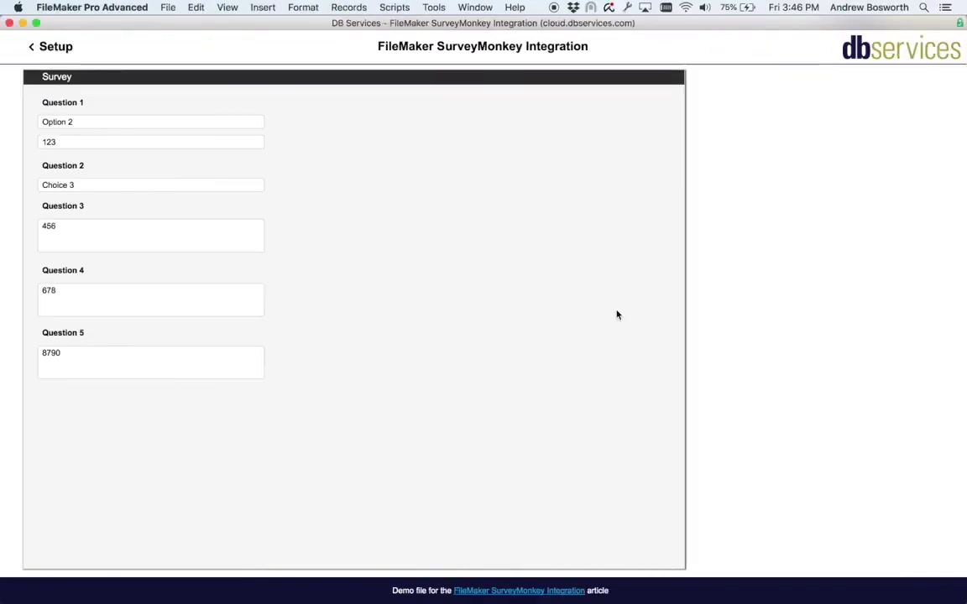
pyautogui.press('super+alt+s')
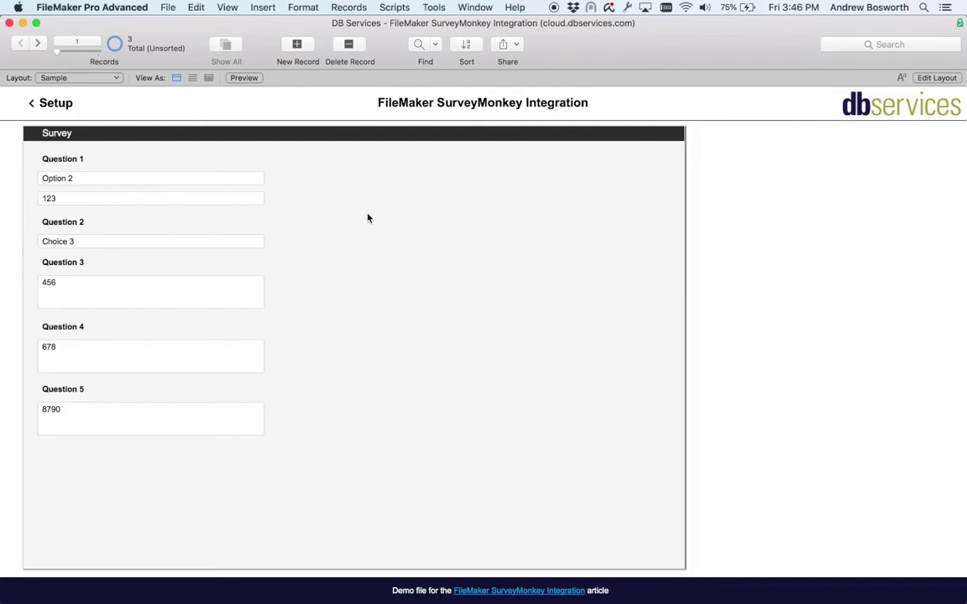
pyautogui.click(37, 43)
pyautogui.click(38, 43)
# On record 4, check the answers Option 4, Yay!, Choice 2, Testing and 123, then commit the record
pyautogui.click(38, 44)
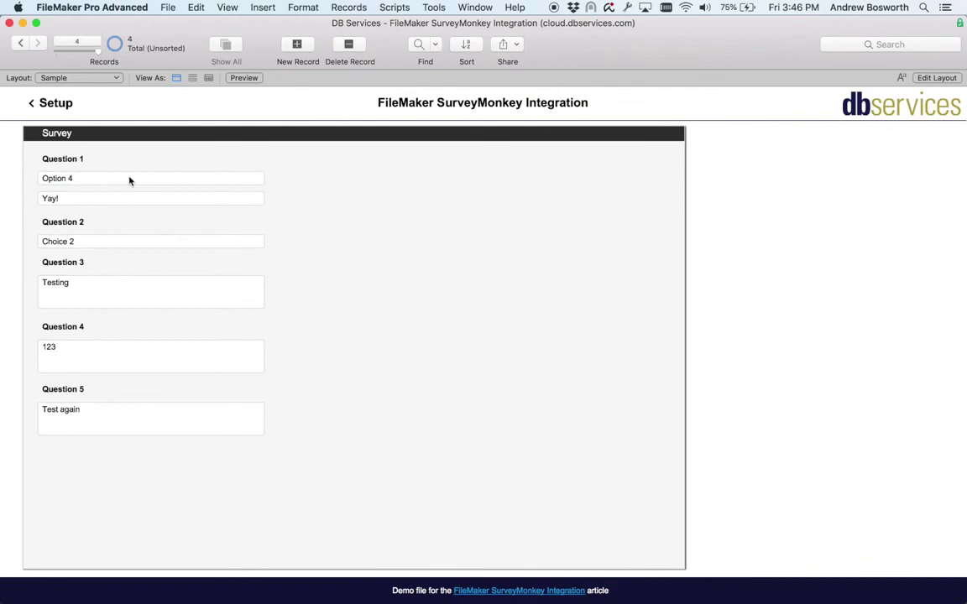
pyautogui.click(129, 179)
pyautogui.press('super+a')
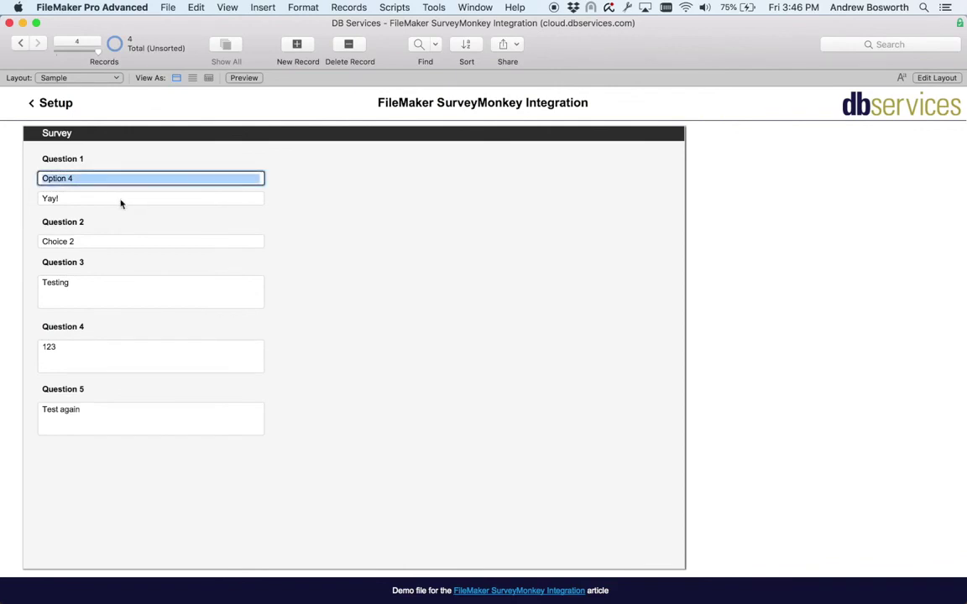
pyautogui.click(126, 199)
pyautogui.press('super+a')
pyautogui.click(142, 242)
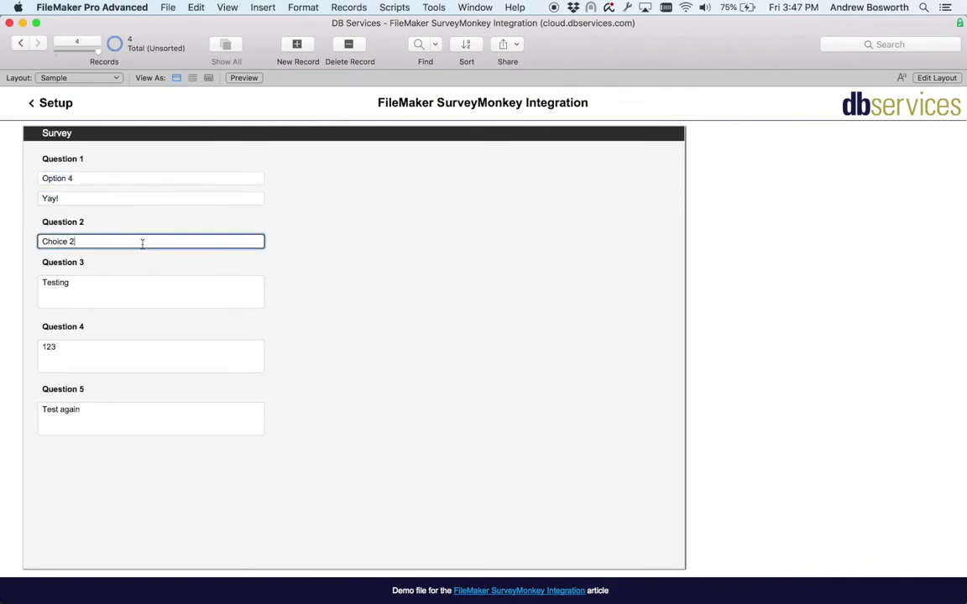
pyautogui.press('super+a')
pyautogui.click(149, 303)
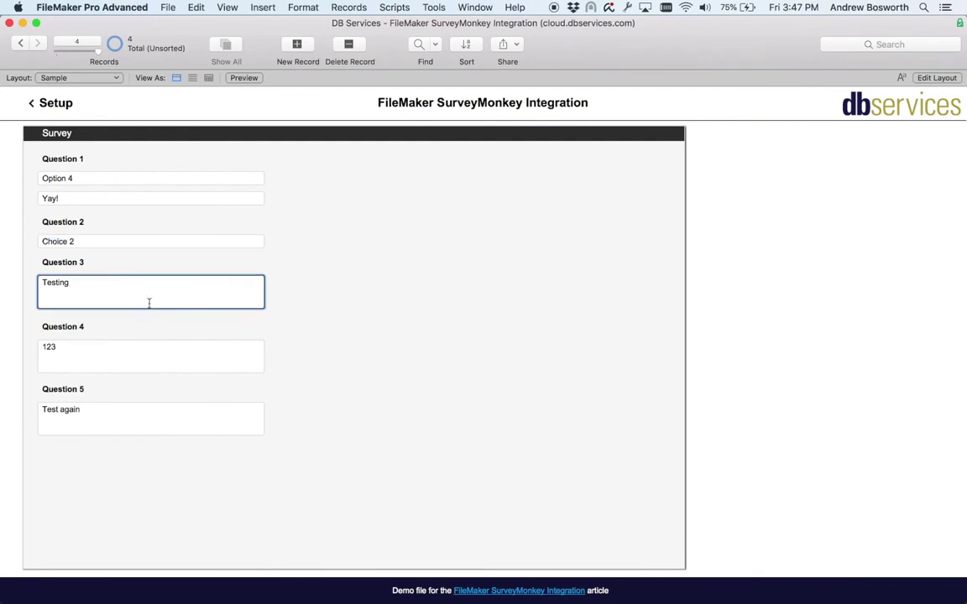
pyautogui.press('super+a')
pyautogui.click(99, 366)
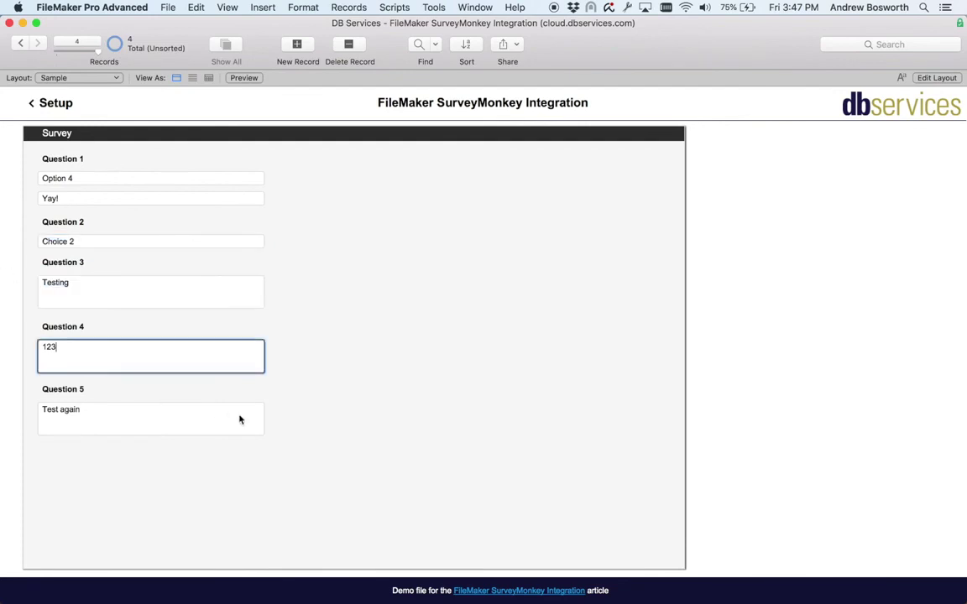
pyautogui.click(386, 357)
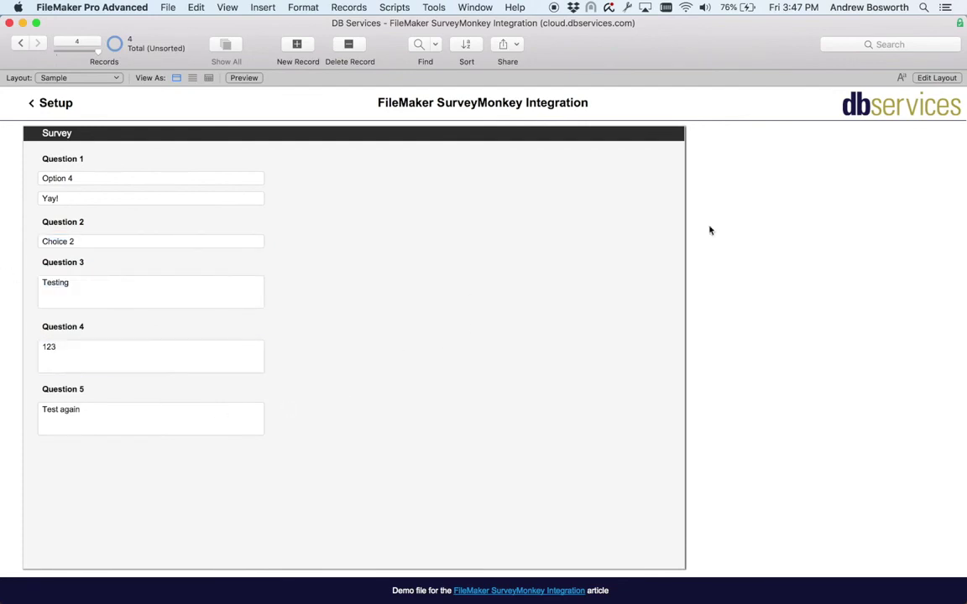